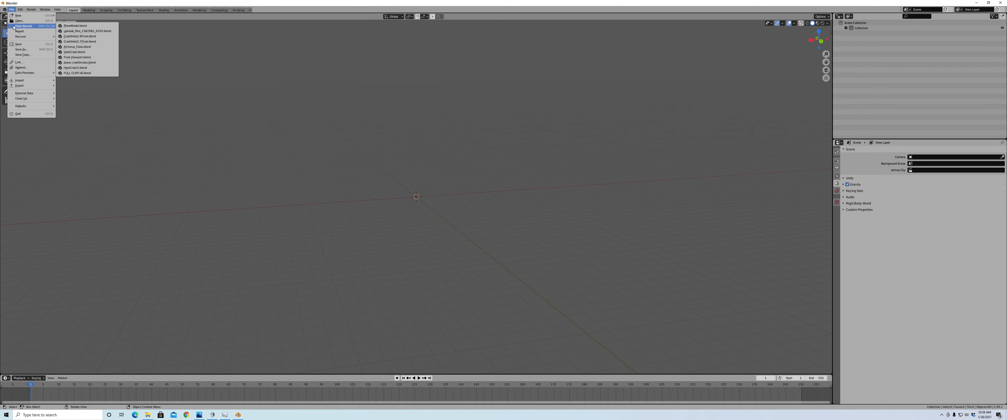
Step: Append the AirPlane object from PlaneModel.blend in the Plane Crash folder
click(33, 69)
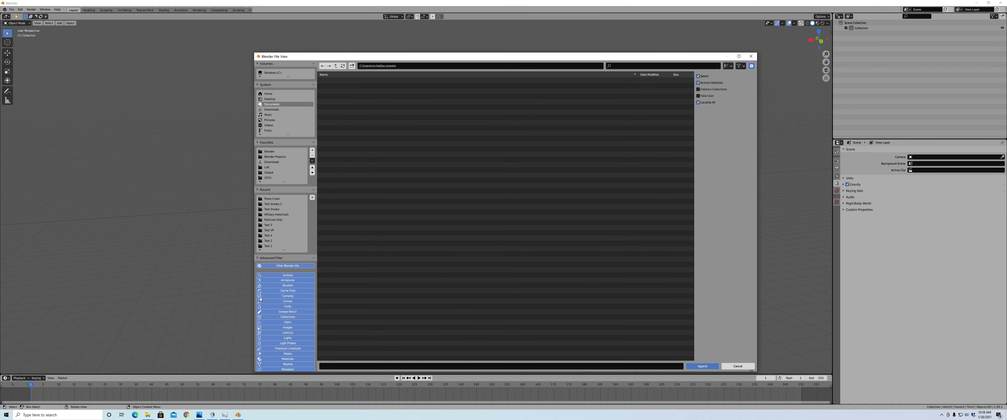
click(276, 199)
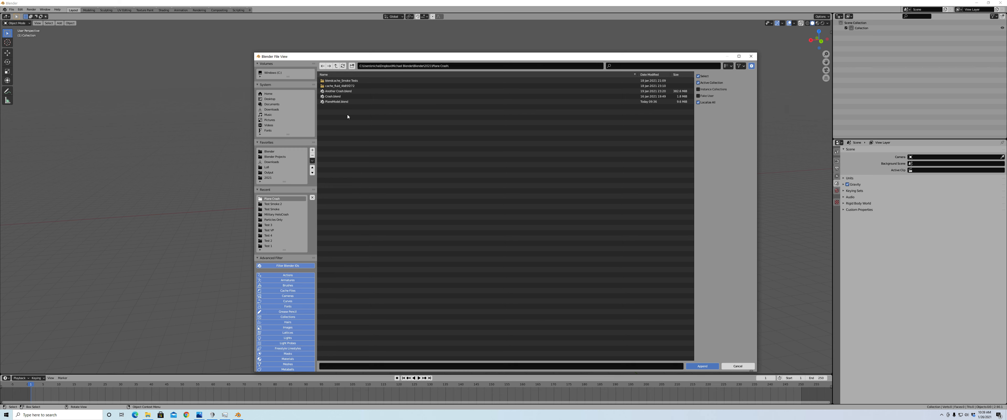
double_click(345, 103)
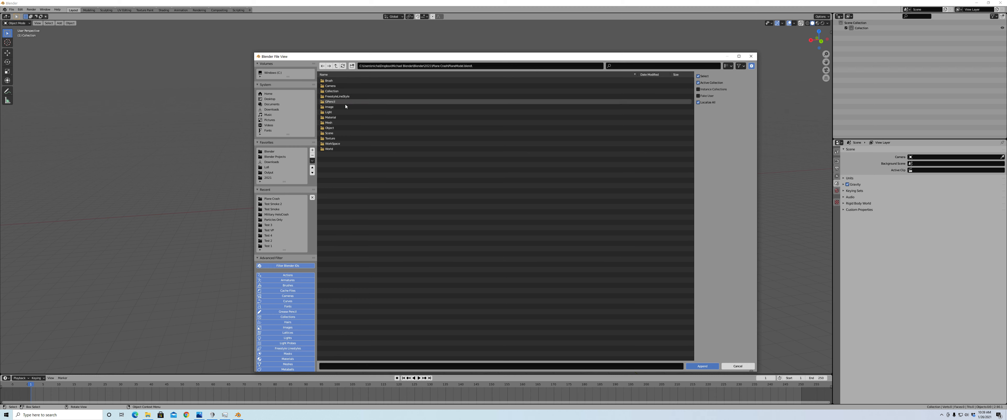
click(331, 129)
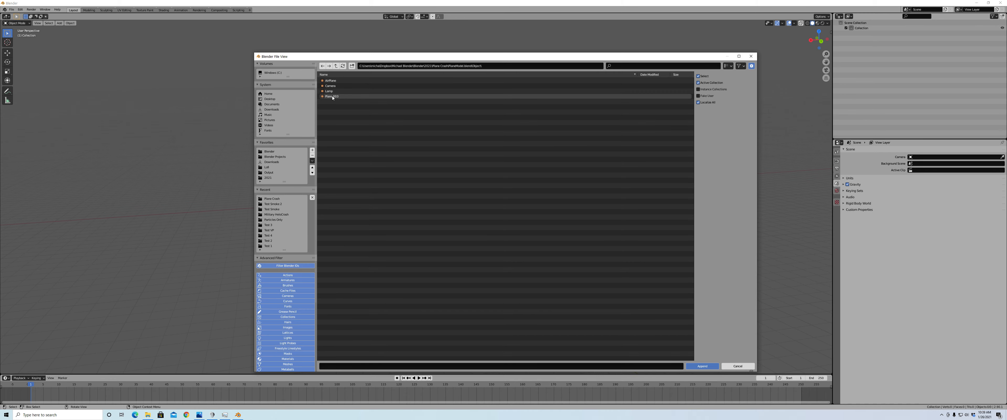
double_click(331, 80)
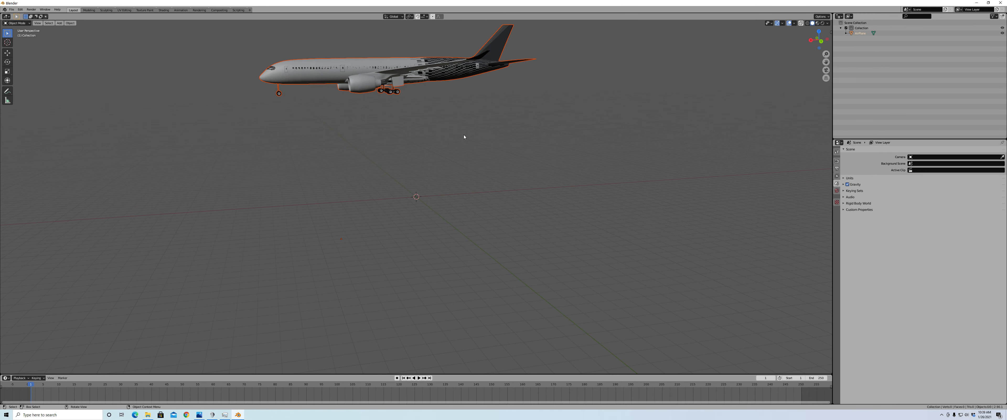
Step: Select the airplane and set its origin to its geometry
right_click(406, 76)
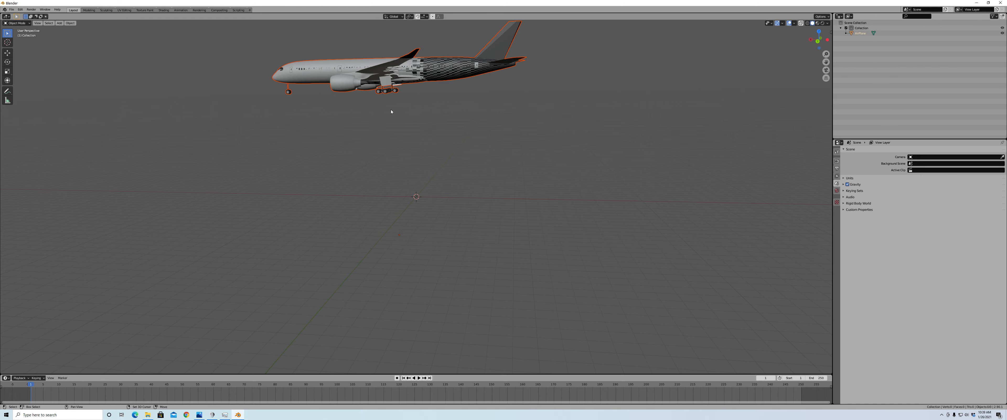
middle_drag(391, 109, 418, 242)
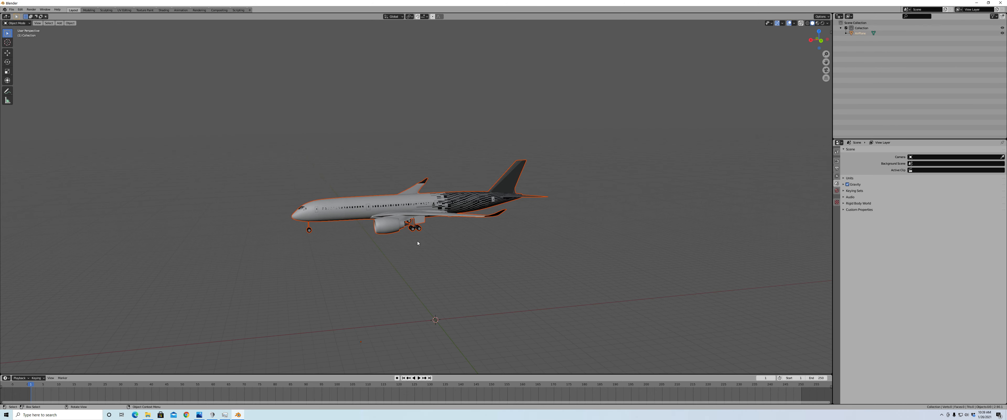
click(398, 207)
drag(325, 322, 412, 346)
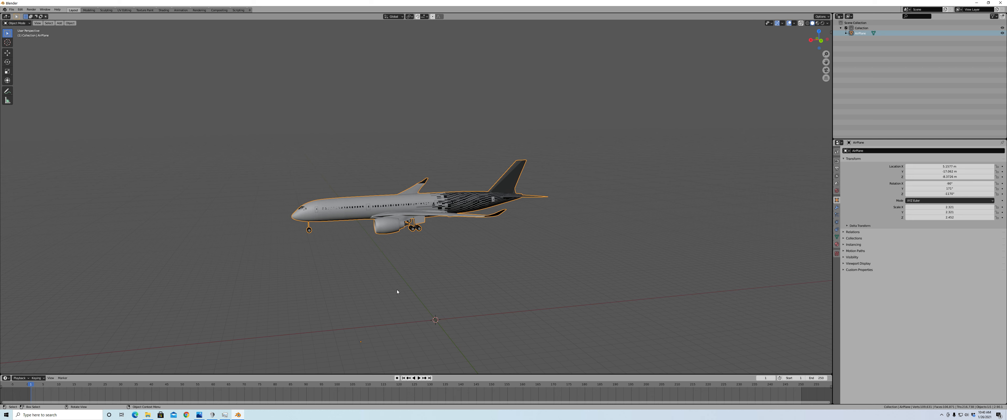
right_click(379, 215)
mouse_move(363, 226)
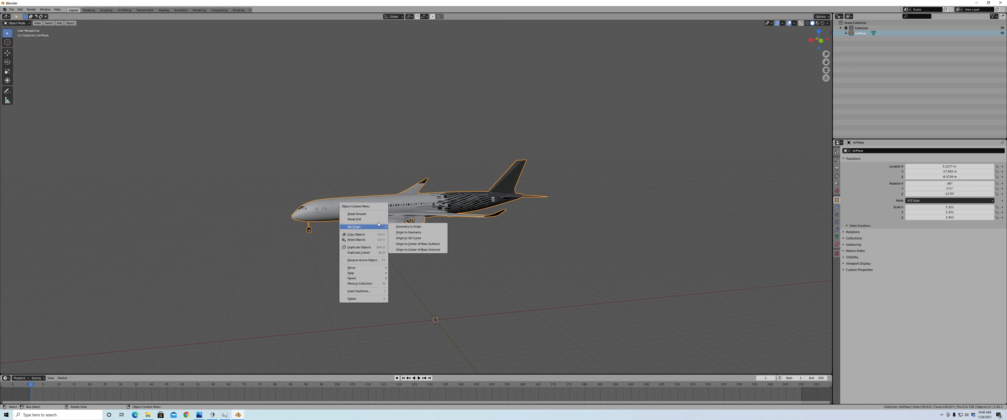
click(419, 231)
Step: From the top view, move the airplane back along the X axis to about -40 m
middle_drag(428, 244, 602, 195)
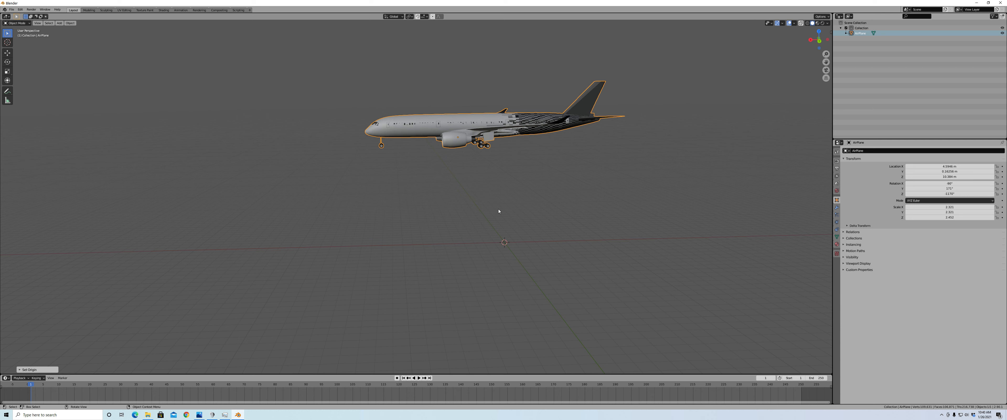
middle_drag(532, 216, 416, 255)
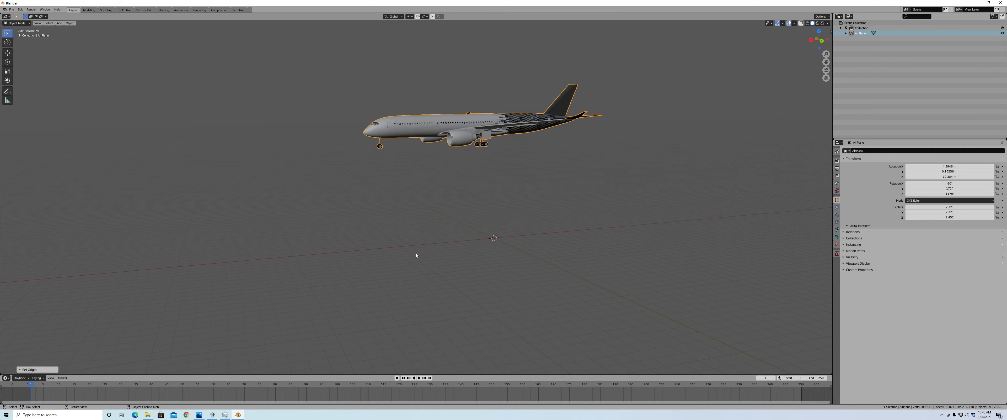
key(KP_7)
scroll(466, 208, down, 5)
key(g)
key(x)
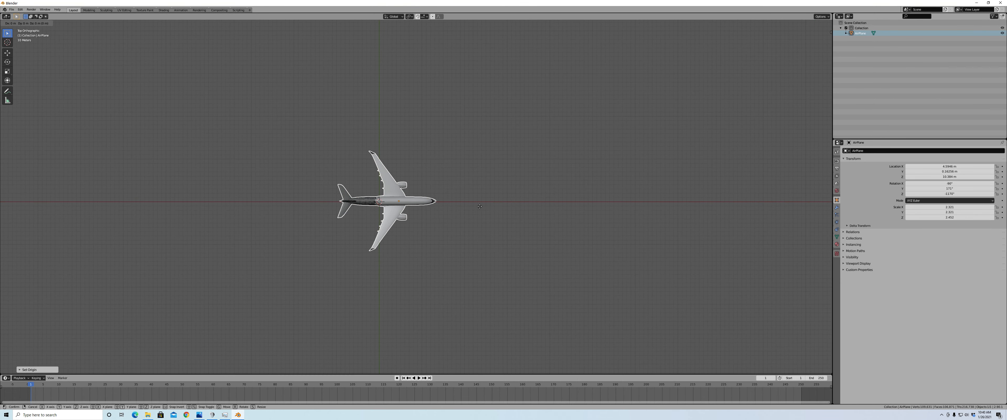
click(176, 191)
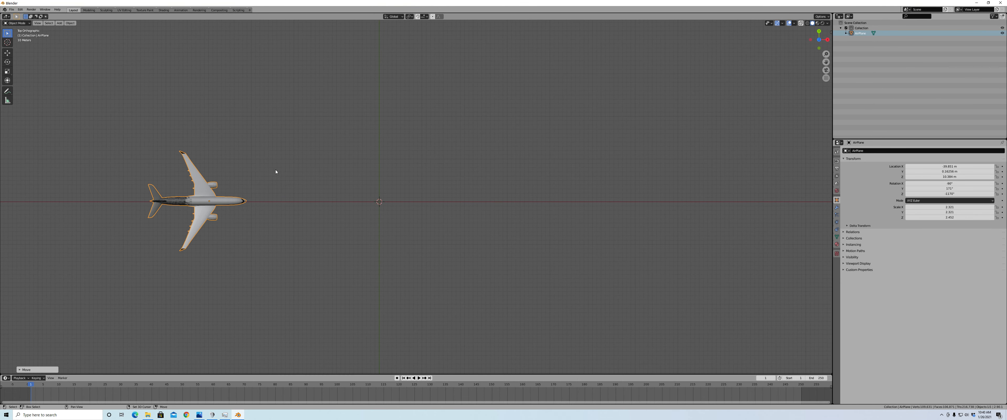
Step: Add a mesh plane at the world origin and scale it uniformly to about 43
shift+middle_drag(316, 172, 364, 173)
key(shift+a)
mouse_move(365, 173)
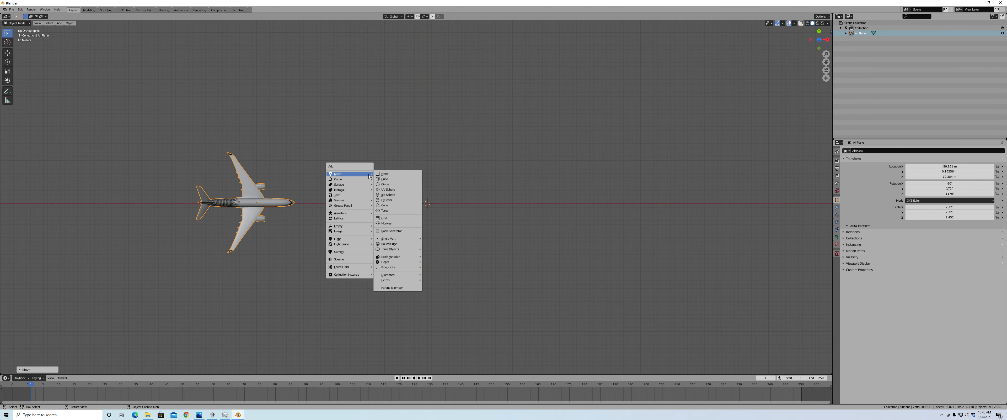
click(385, 173)
scroll(461, 212, down, 5)
scroll(448, 217, up, 4)
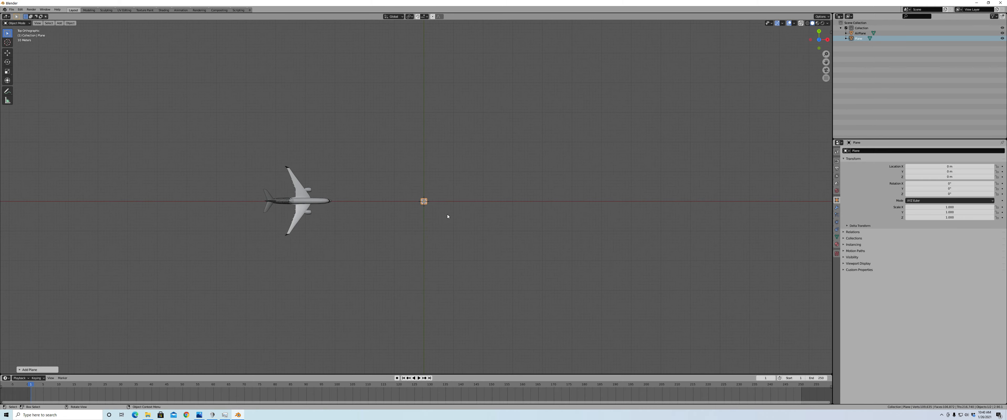
key(s)
click(694, 77)
Step: Stretch the mesh plane along X to nearly three times its width and shift it along X to about 98.5 m, ahead of the airplane
shift+middle_drag(580, 116, 376, 83)
key(s)
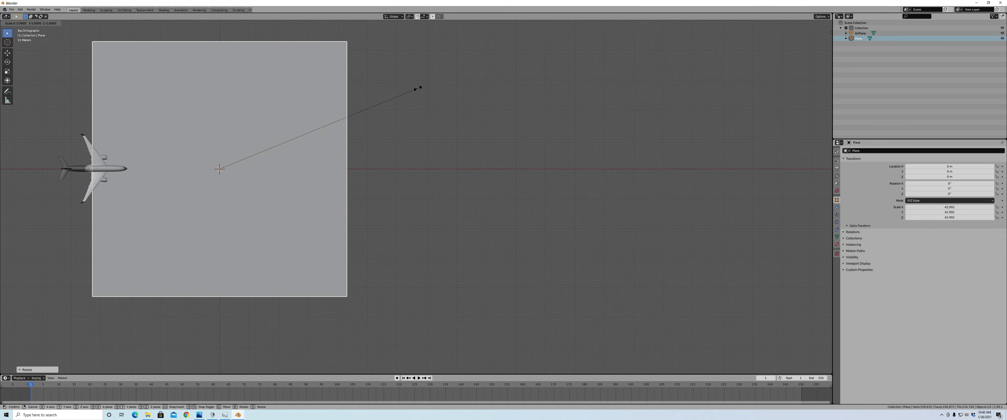
key(x)
click(821, 113)
key(Home)
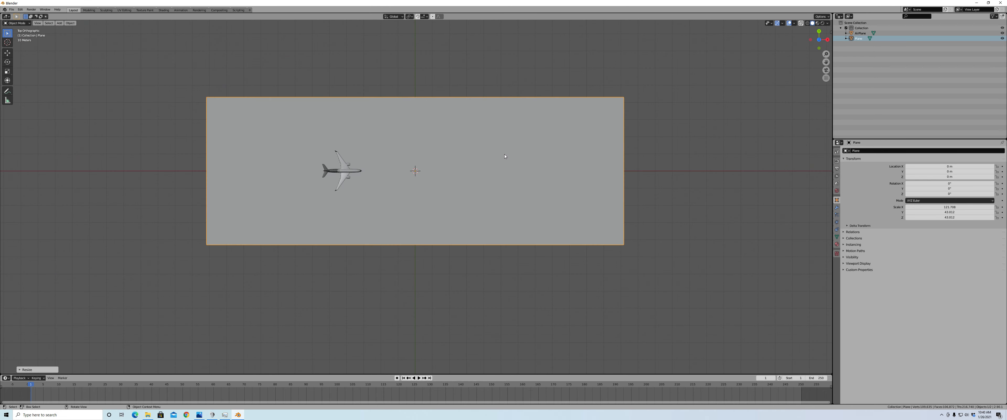
key(g)
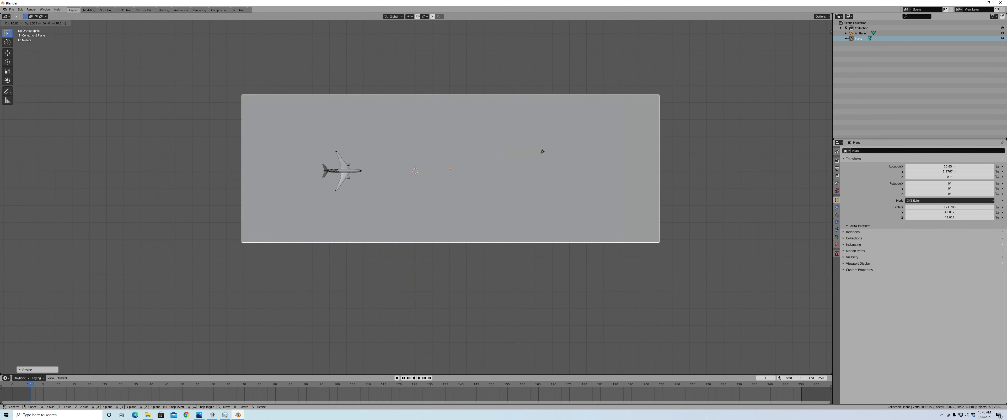
key(x)
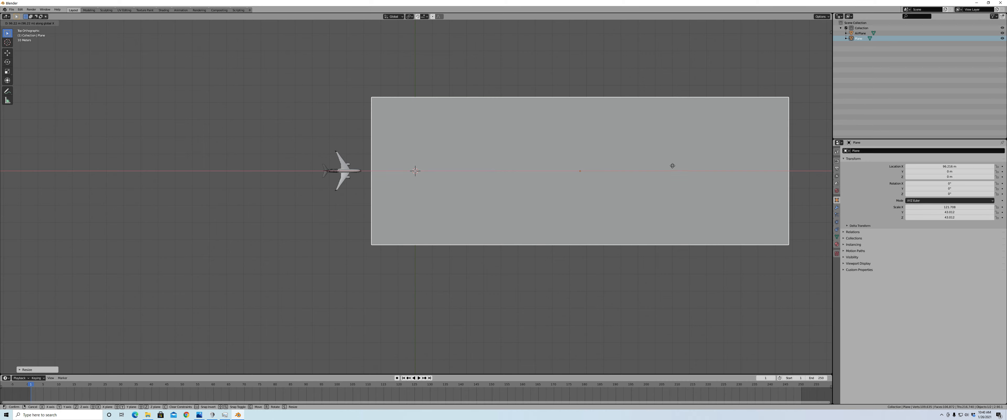
click(668, 167)
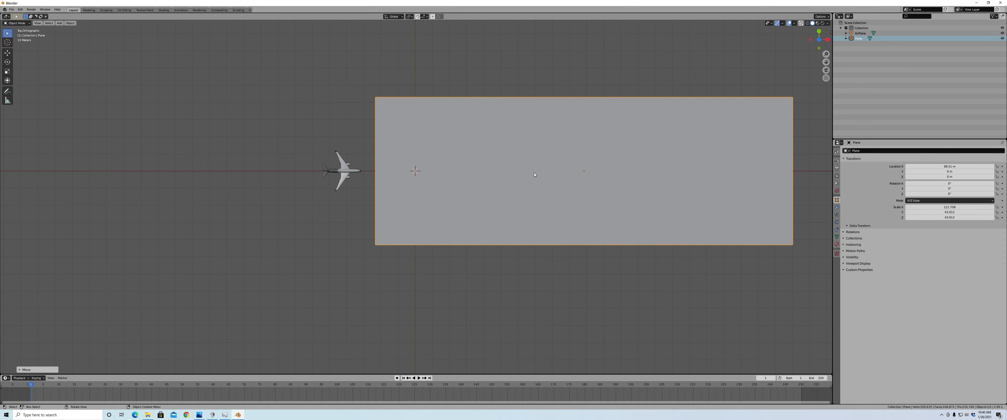
Step: Rename the stretched mesh plane as Ground
middle_drag(474, 155, 519, 189)
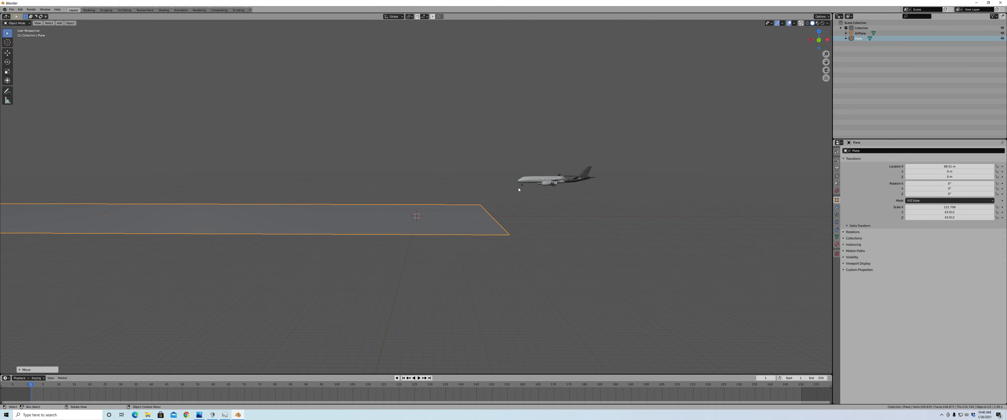
key(F2)
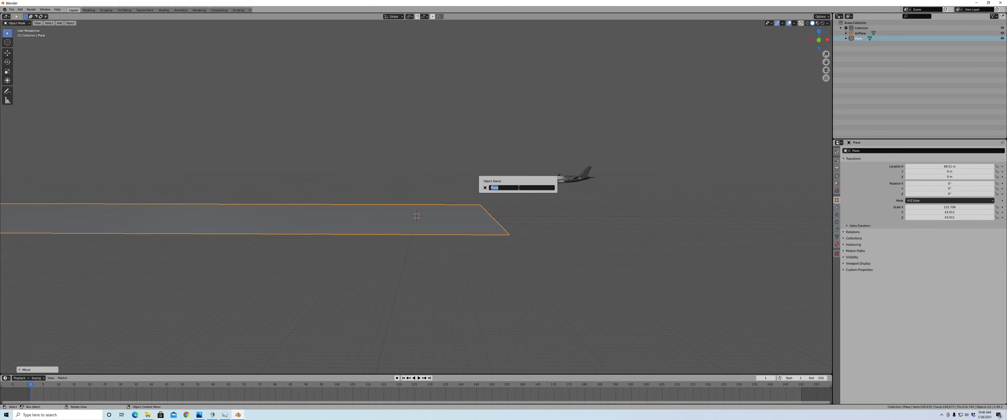
text(Ground)
key(Return)
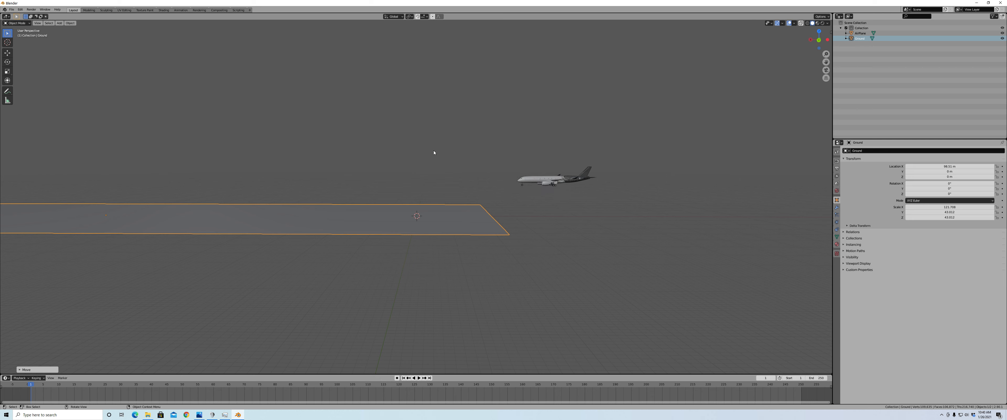
key(F2)
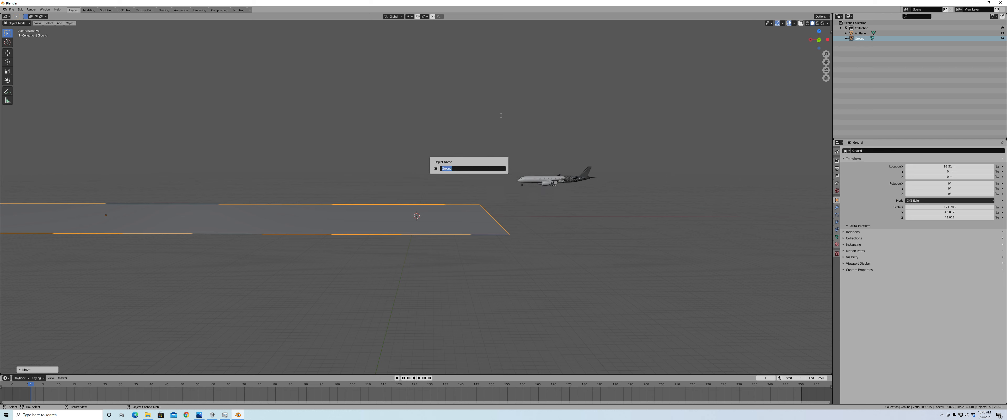
key(Return)
Step: Raise the airplane along the Z axis, higher above the ground level
shift+middle_drag(588, 128, 562, 132)
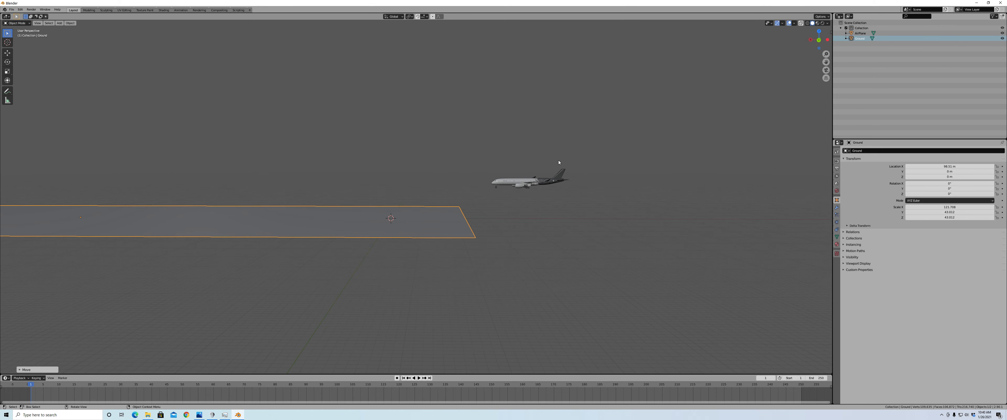
shift+middle_drag(454, 179, 567, 152)
click(638, 158)
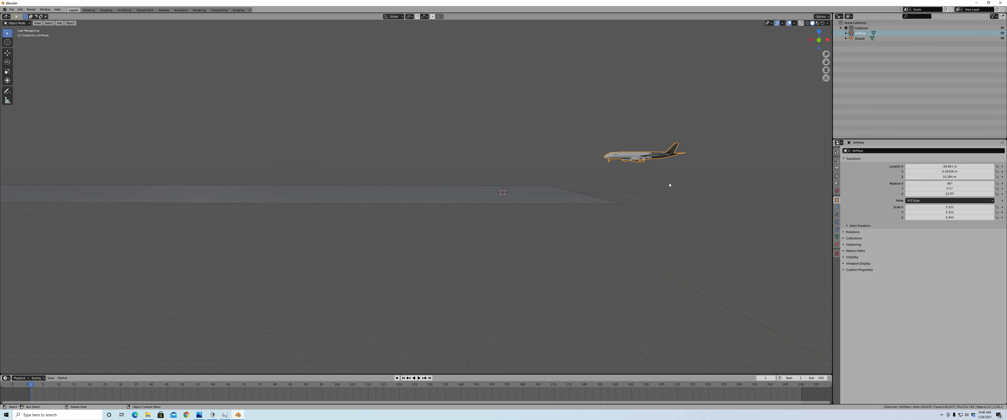
key(g)
key(z)
click(677, 137)
shift+middle_drag(677, 137, 640, 143)
Step: Insert a Location & Rotation keyframe for the airplane at frame 1
scroll(640, 144, up, 1)
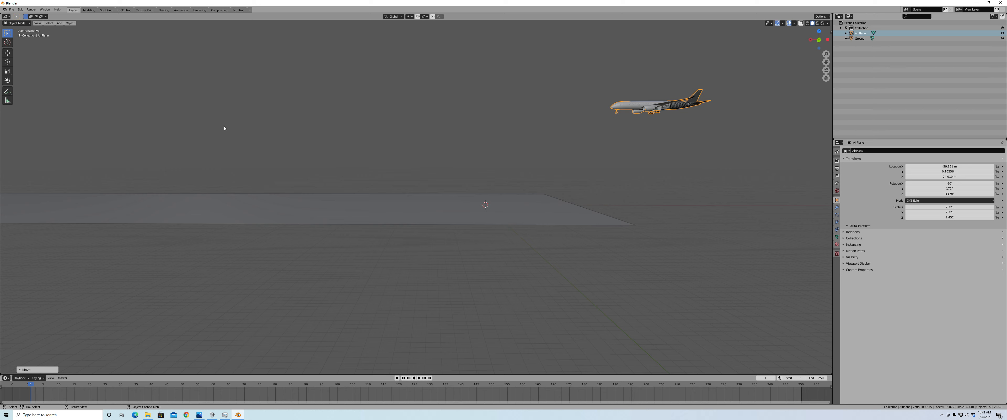
key(i)
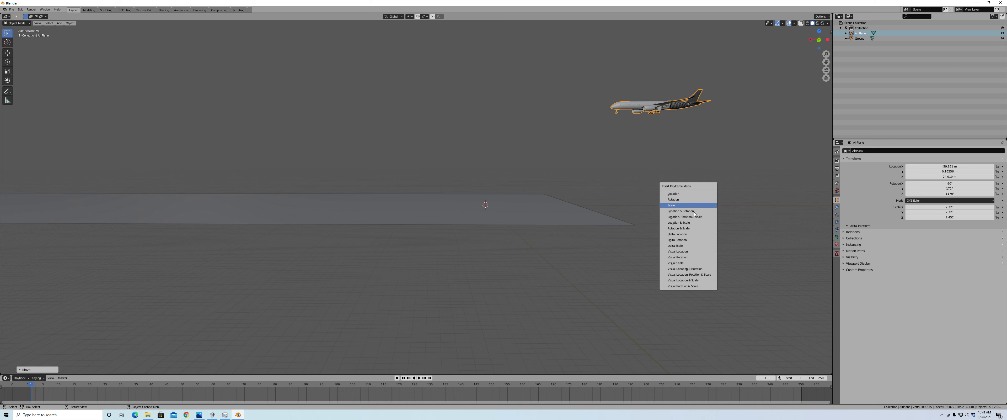
click(684, 211)
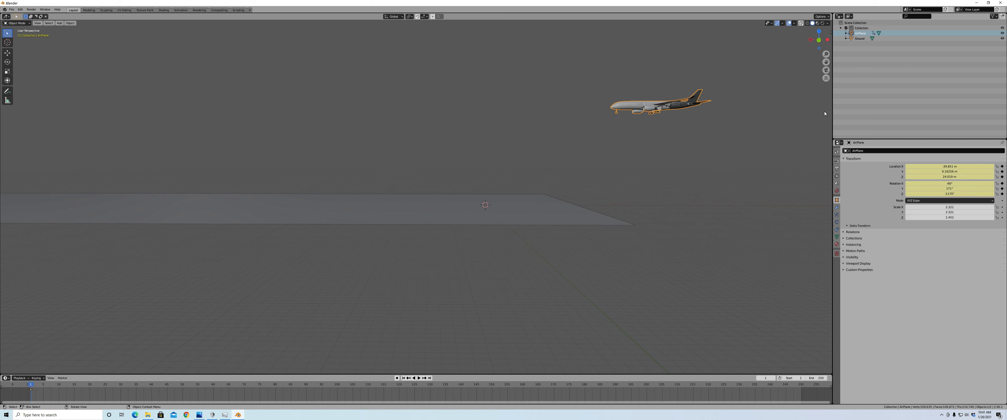
Step: At frame 20, move the airplane forward along X to about -11 m and lower it along Z to just above the ground's near end
key(n)
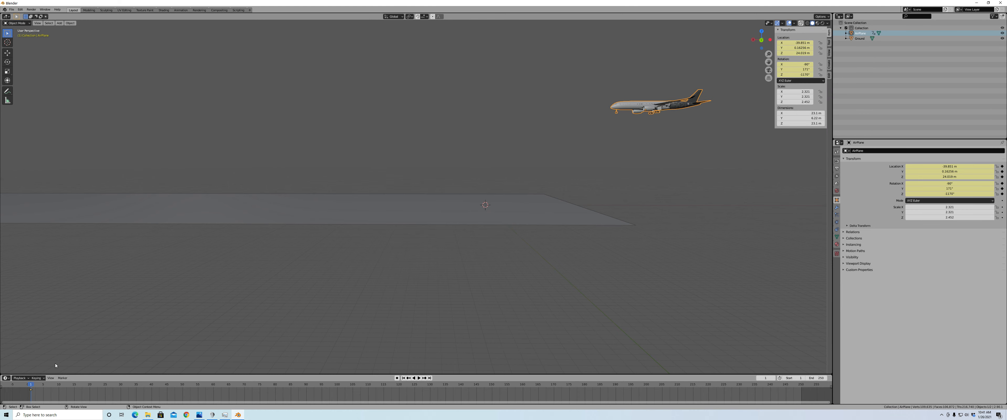
click(89, 384)
shift+middle_drag(567, 135, 549, 139)
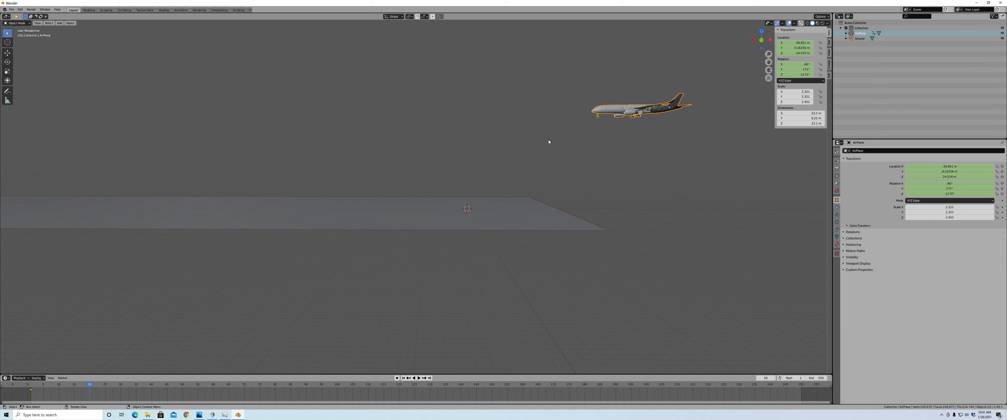
key(g)
key(x)
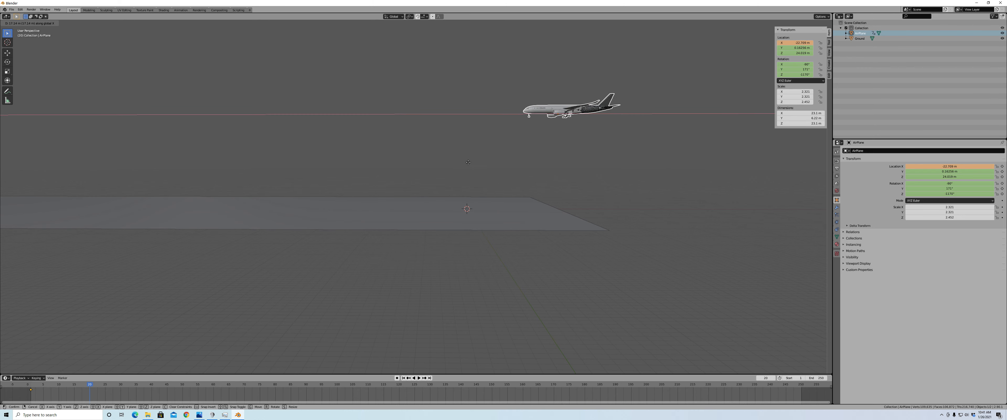
click(452, 161)
key(g)
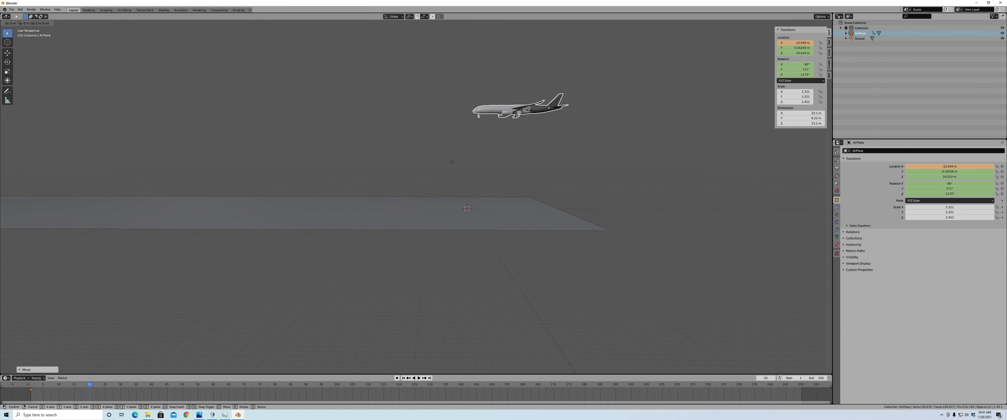
key(z)
click(604, 176)
scroll(545, 169, up, 3)
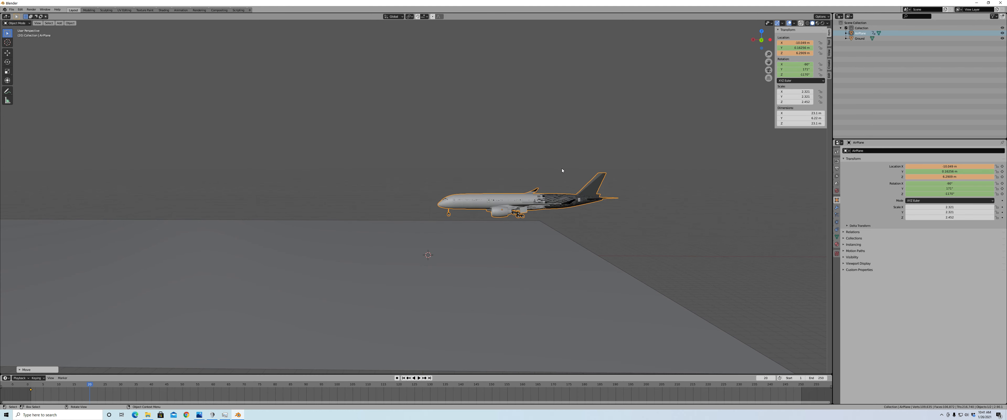
Step: Tilt the airplane nose-down toward the ground by rotating it about the Y axis, and adjust its heading about the Z axis
middle_drag(566, 170, 492, 232)
key(r)
key(y)
click(529, 241)
key(r)
key(y)
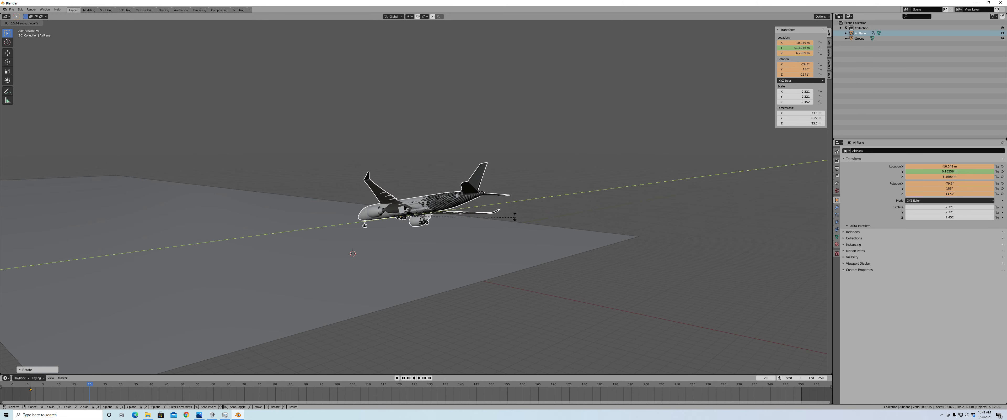
click(510, 206)
middle_drag(510, 206, 495, 207)
key(r)
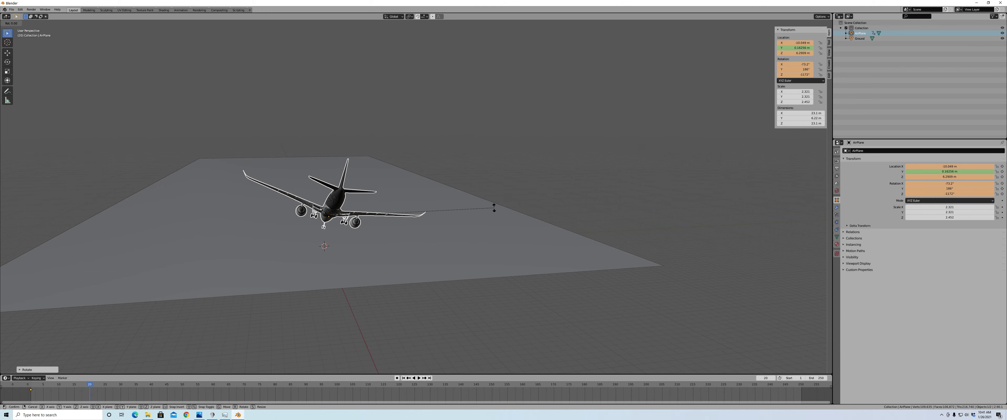
key(z)
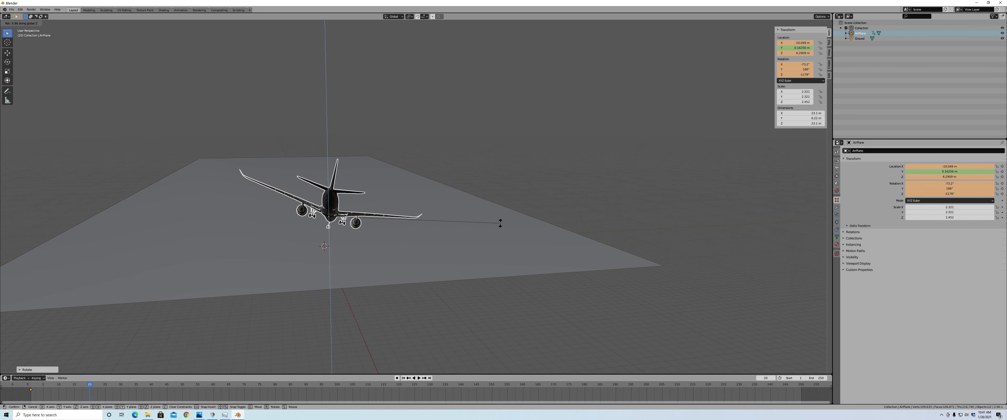
click(498, 229)
Step: Insert a Location & Rotation keyframe for the airplane at frame 20 and play the animation from frame 1
middle_drag(499, 230, 543, 231)
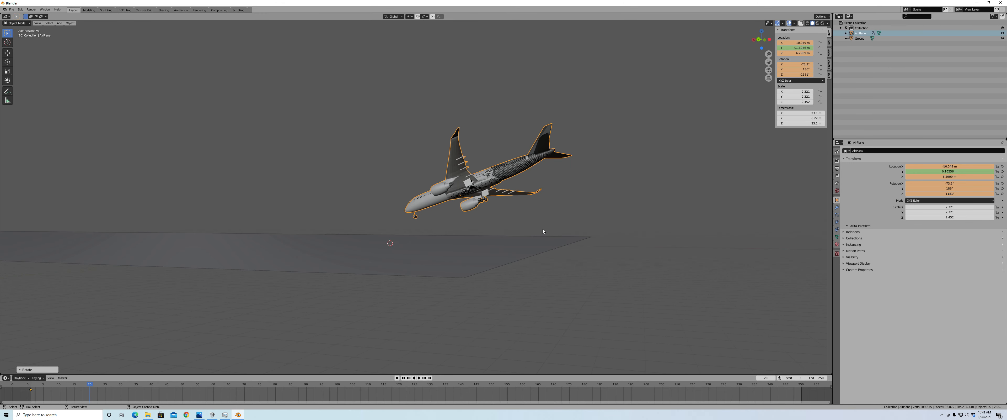
key(i)
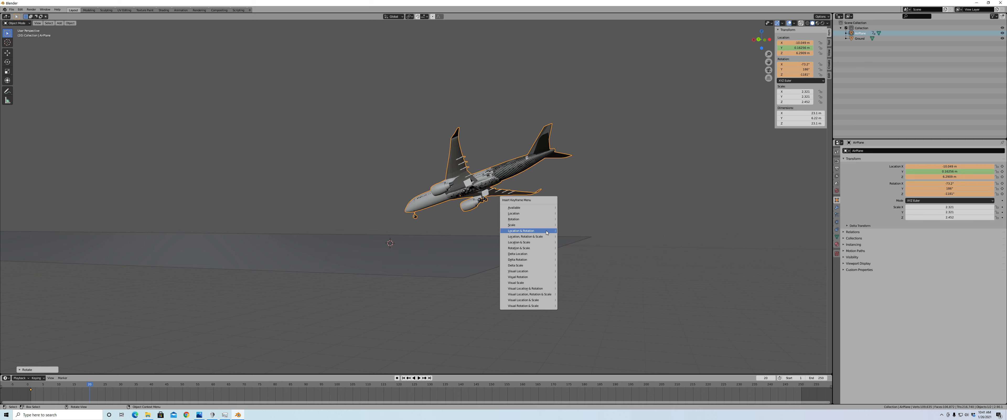
click(546, 230)
key(shift+Left)
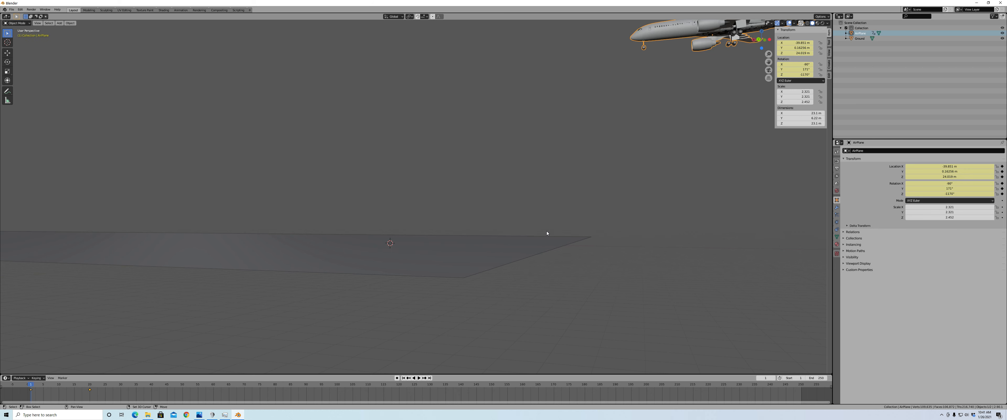
middle_drag(535, 210, 585, 206)
key(space)
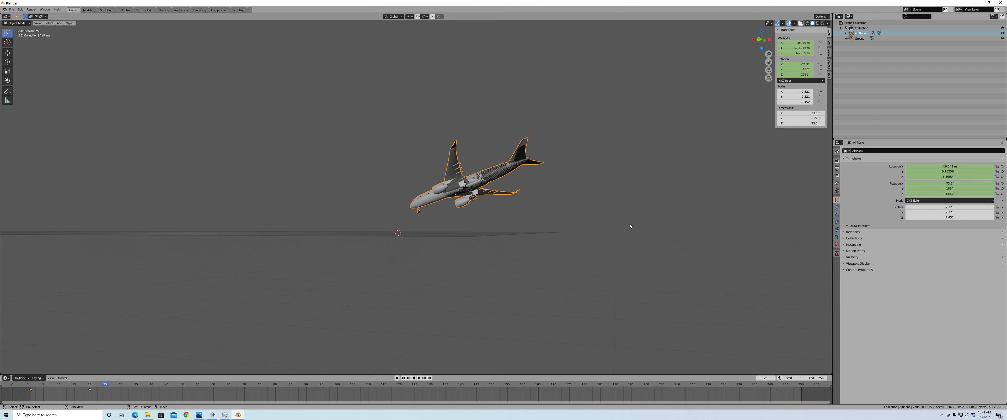
key(shift+Left)
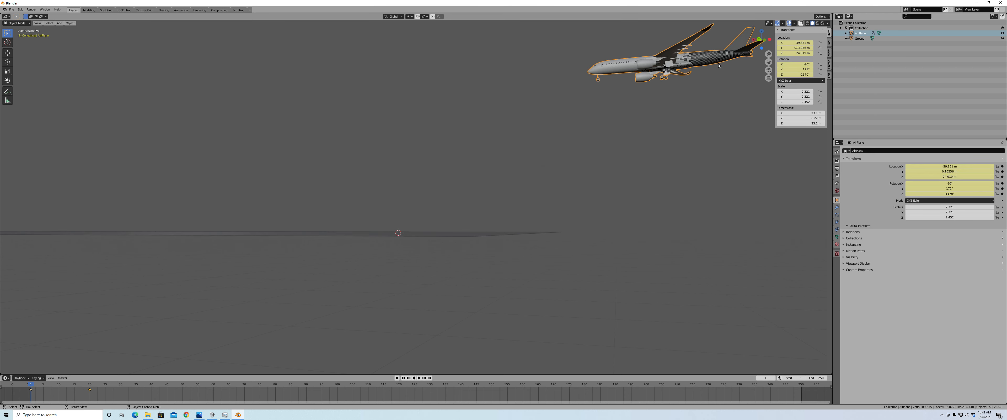
Step: Set the airplane keyframes' interpolation to Linear and play the animation from the start
middle_drag(719, 66, 564, 149)
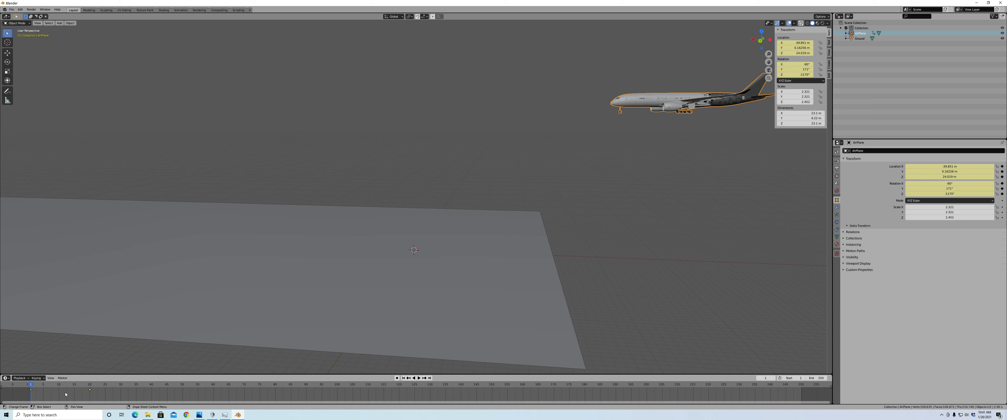
key(t)
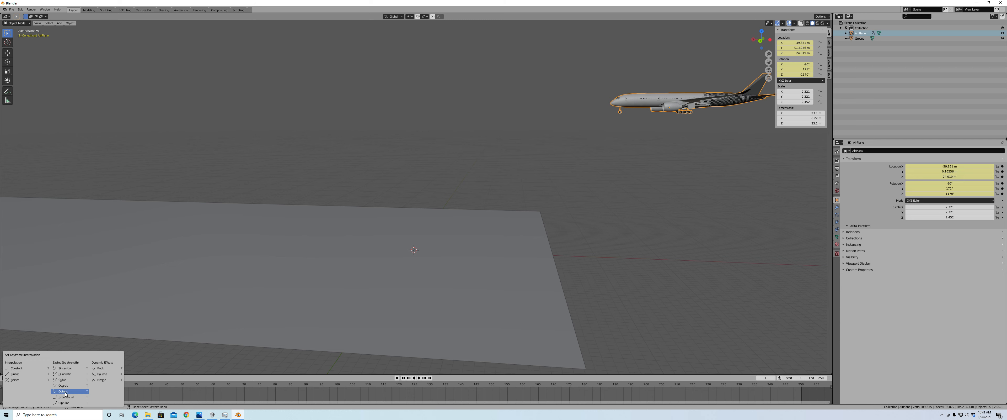
click(21, 374)
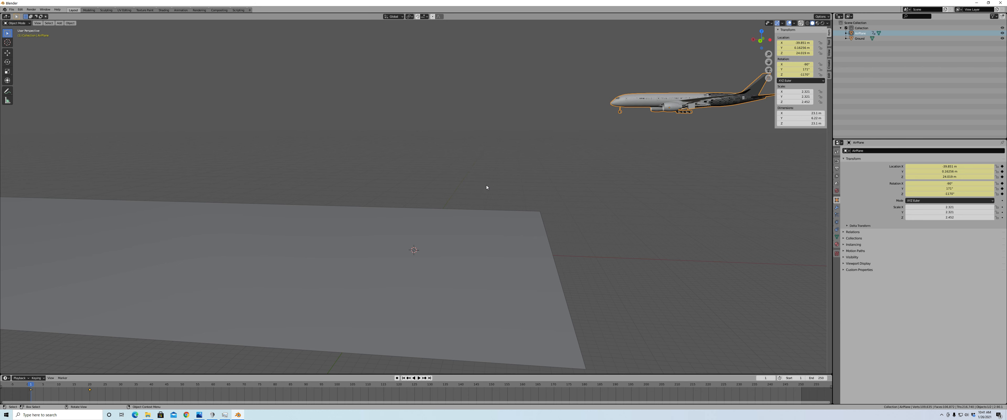
key(t)
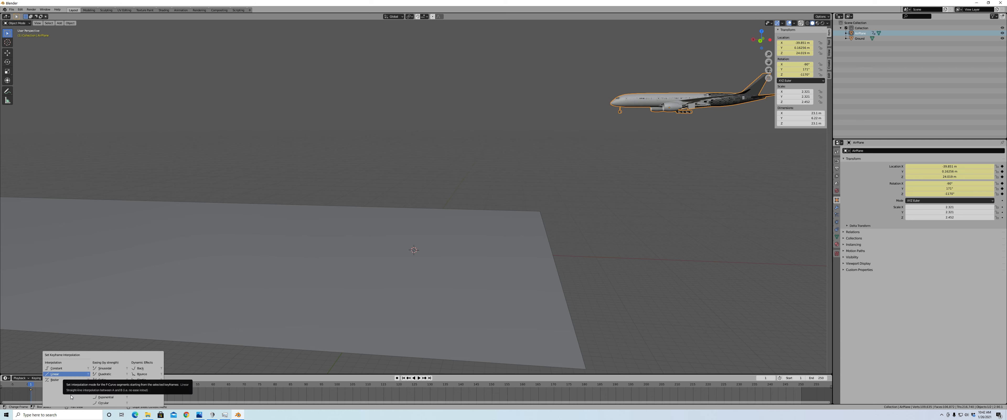
click(55, 374)
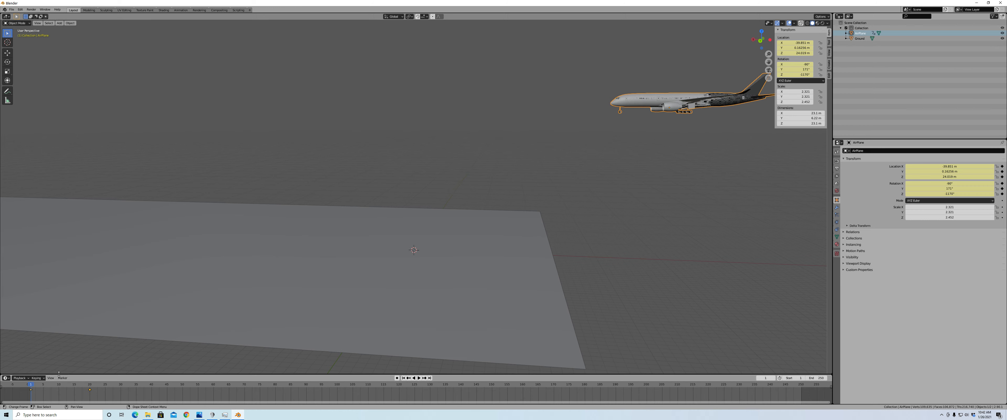
key(space)
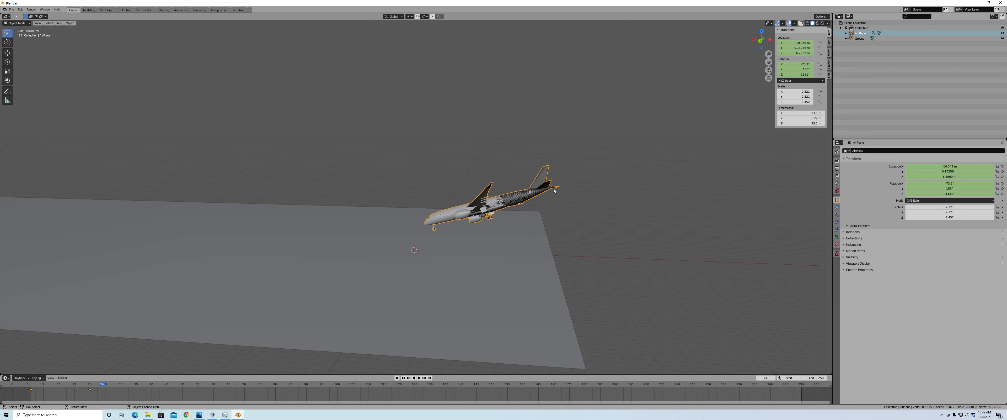
key(Escape)
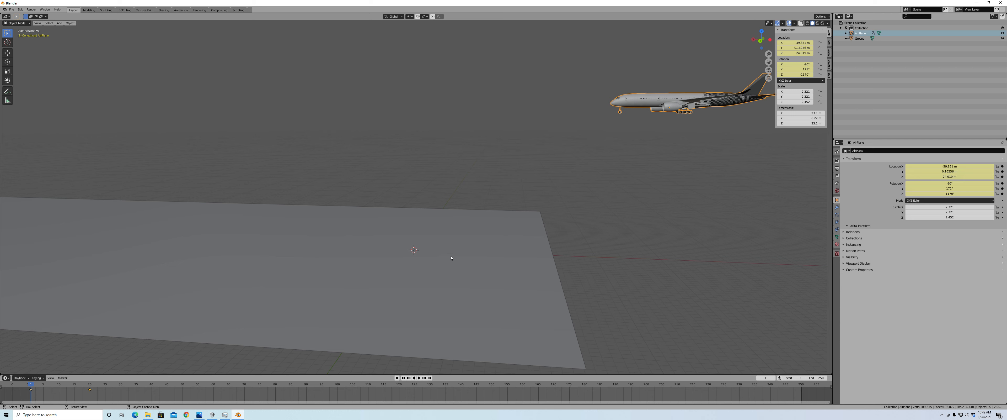
Step: Add rigid body physics to the Ground plane, play the simulation and return to frame 1
click(464, 247)
middle_drag(464, 247, 641, 200)
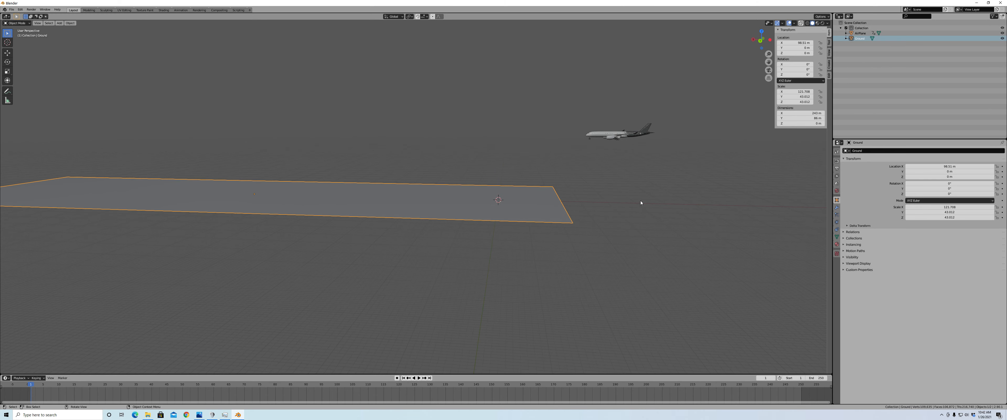
click(838, 223)
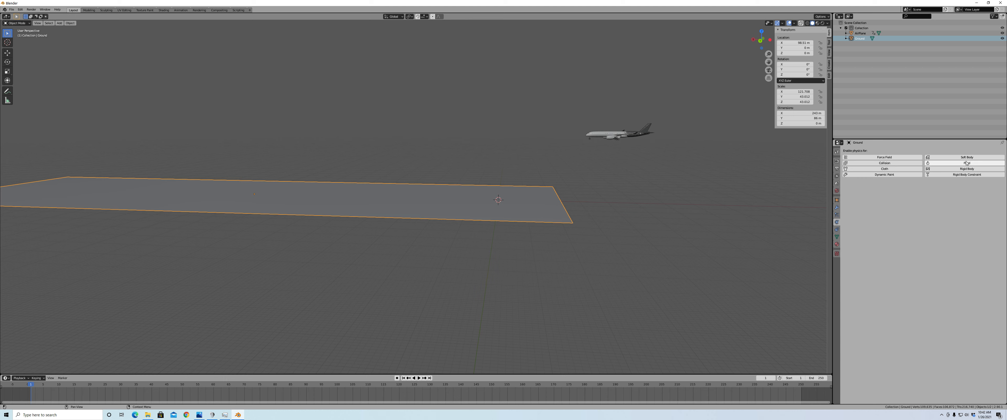
click(958, 169)
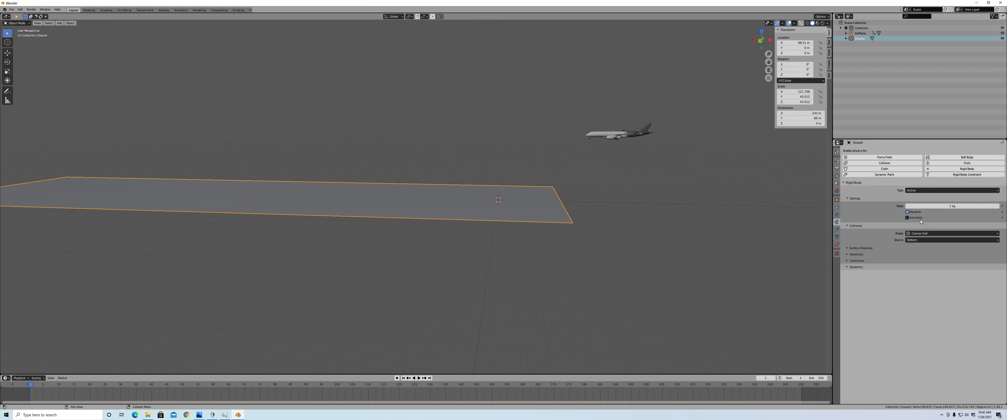
key(space)
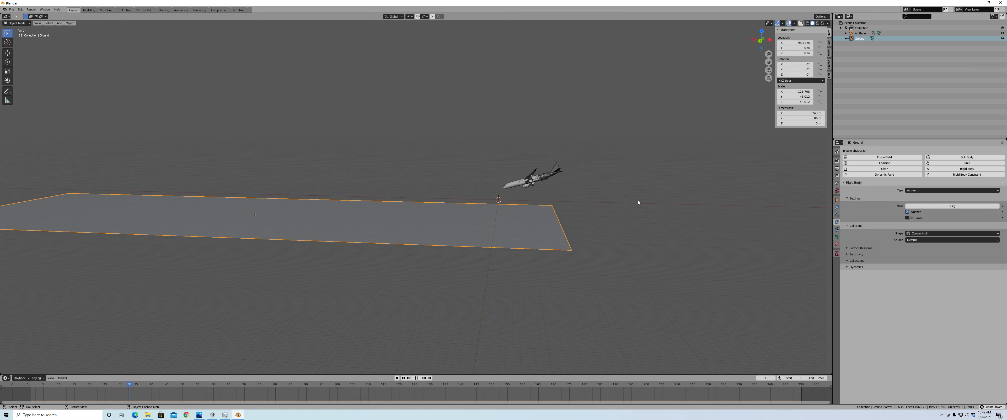
key(space)
key(shift+Left)
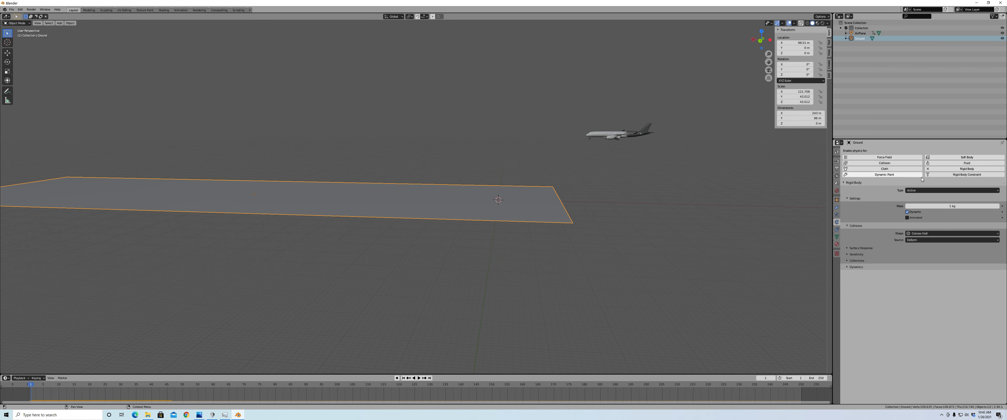
Step: Set the Ground's rigid body type to Passive and replay the simulation
click(918, 189)
click(918, 210)
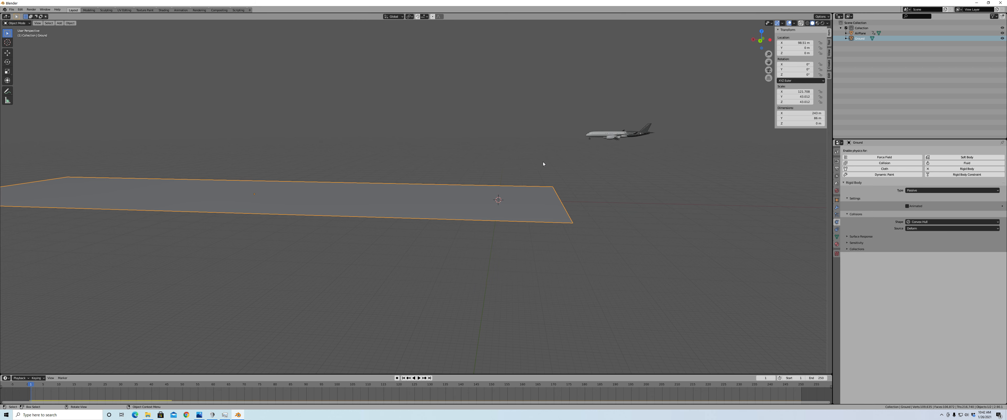
key(space)
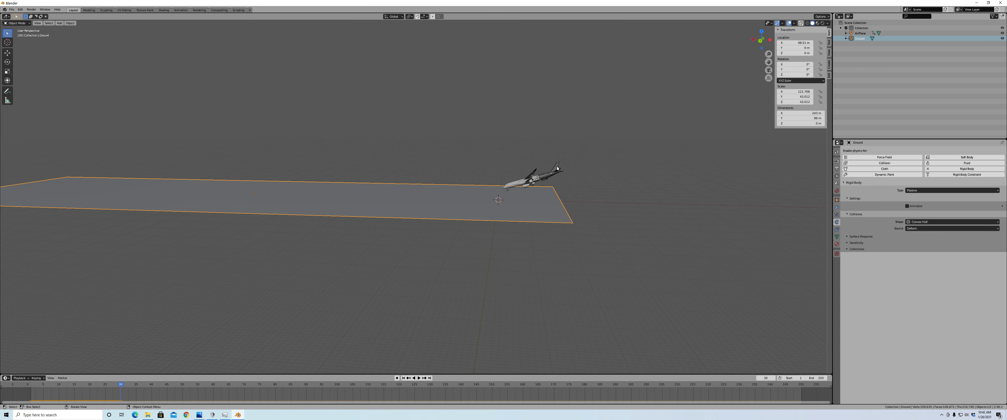
key(Escape)
Step: Add rigid body physics to the airplane and play the simulation
click(644, 135)
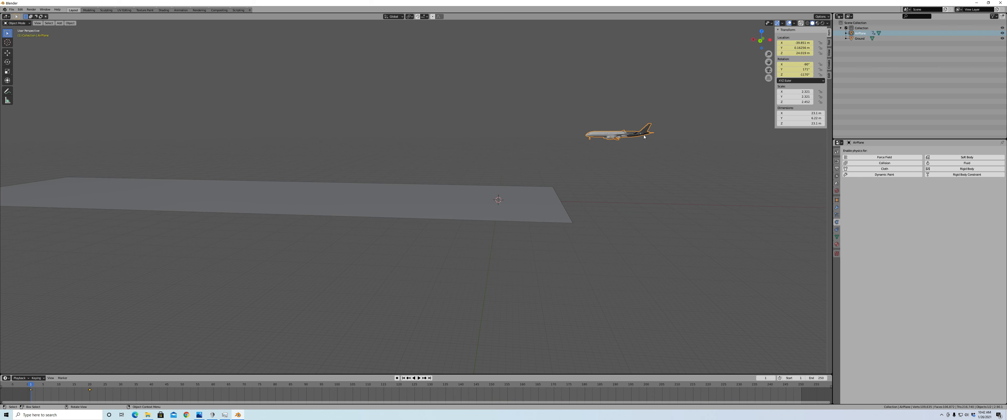
click(971, 169)
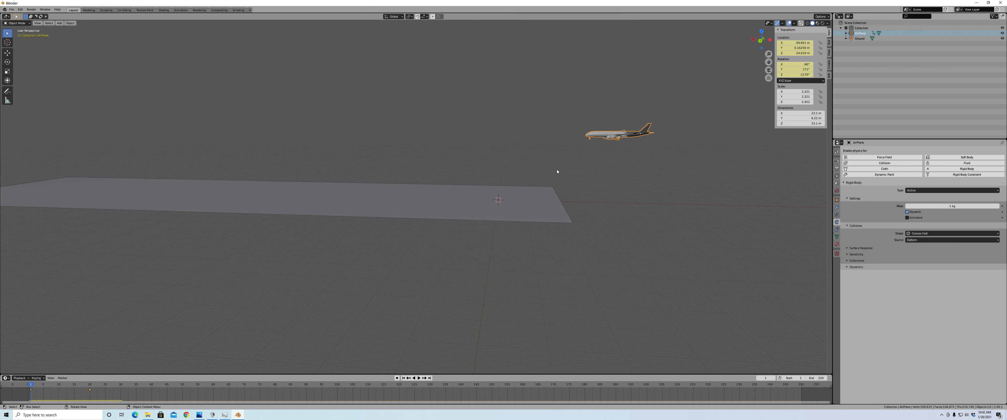
key(space)
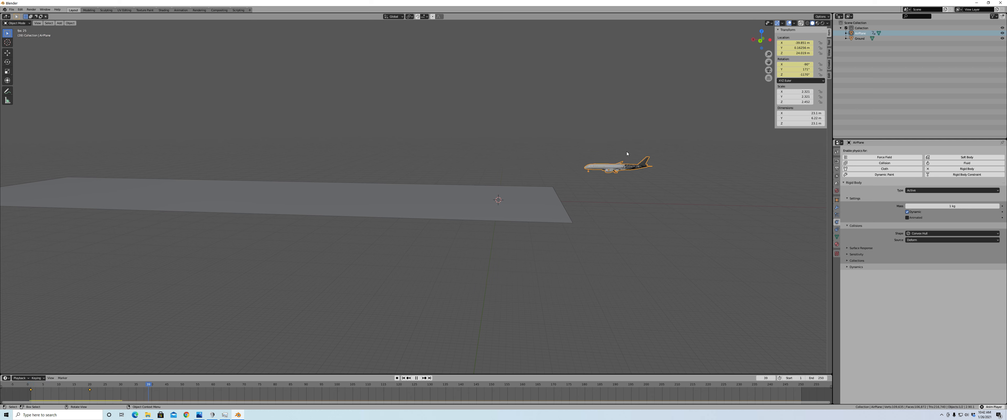
key(Escape)
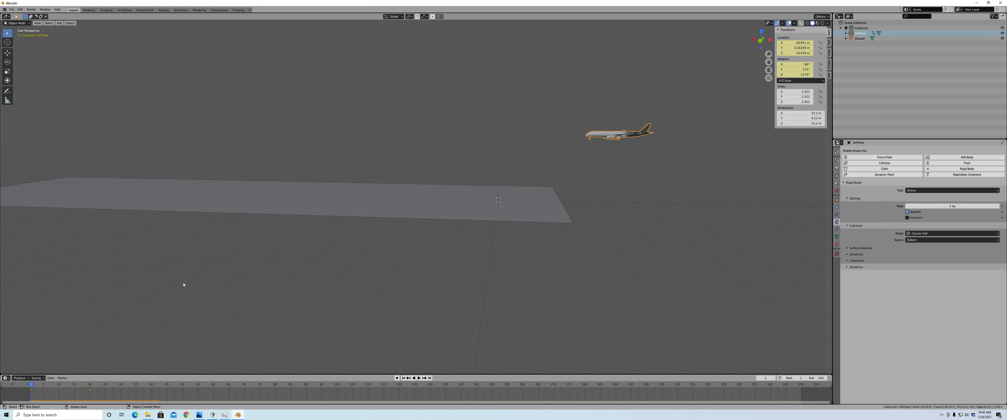
Step: At frame 18, enable Animated for the airplane's rigid body and keyframe that setting
click(89, 385)
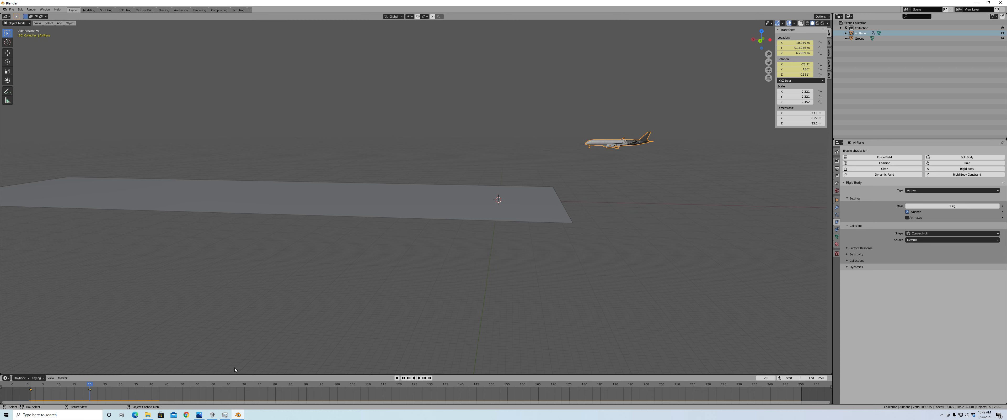
key(Left)
key(Left)
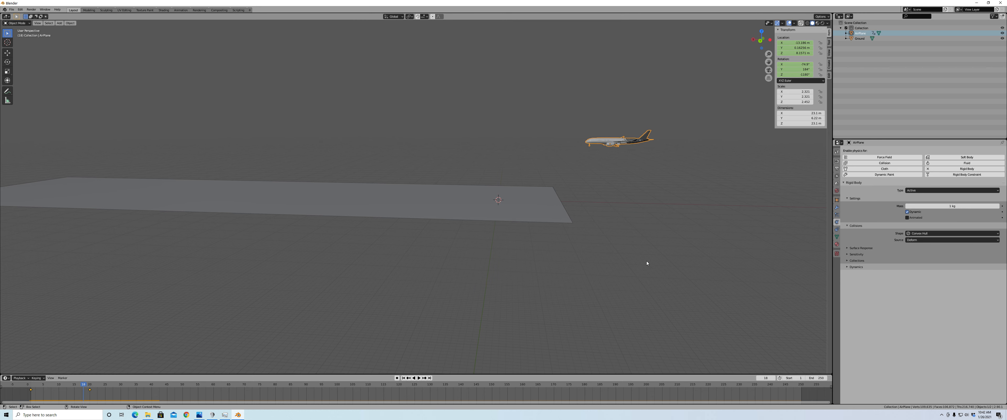
click(908, 217)
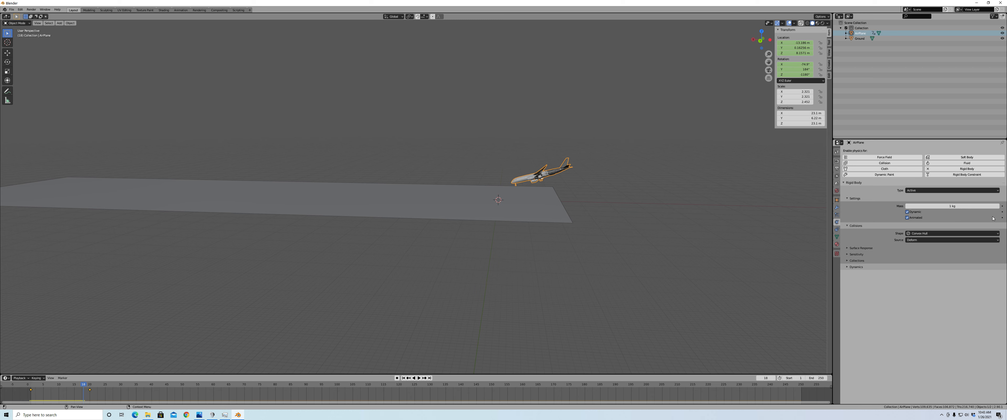
click(907, 217)
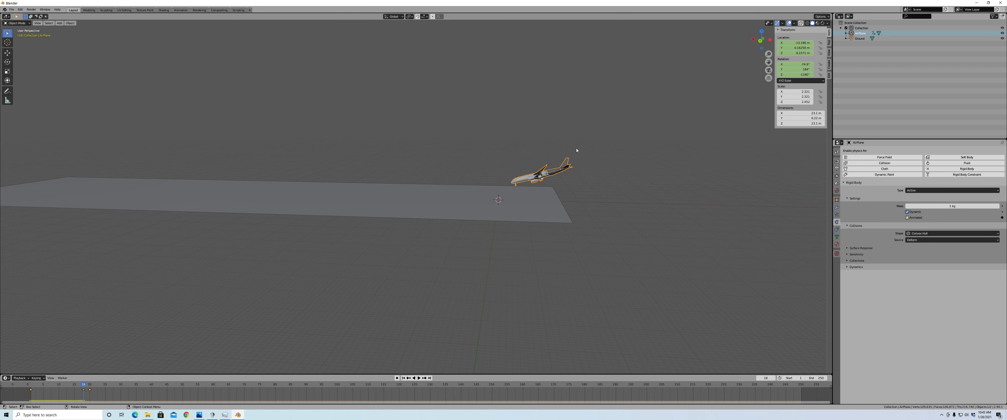
Step: Keyframe the airplane's Animated rigid body setting as off at frame 19 and play the simulation
key(Right)
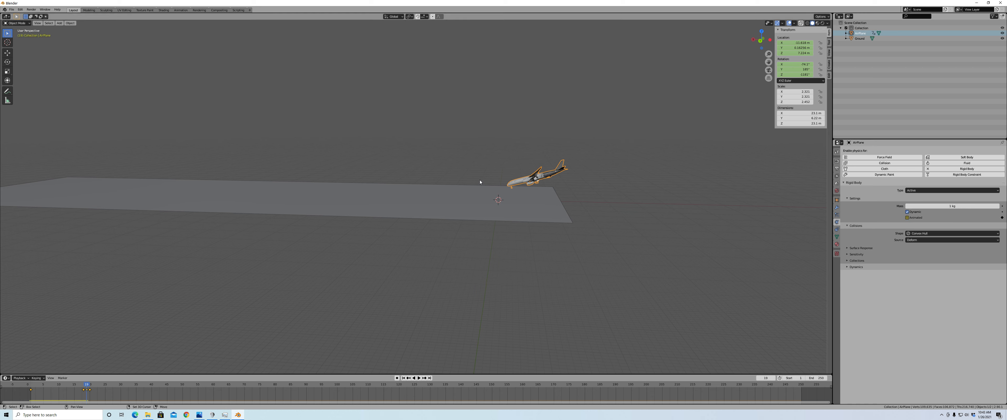
key(space)
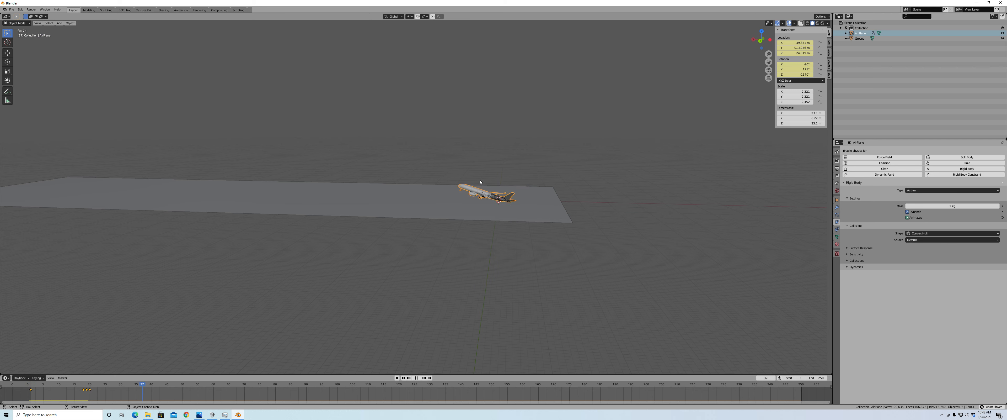
key(space)
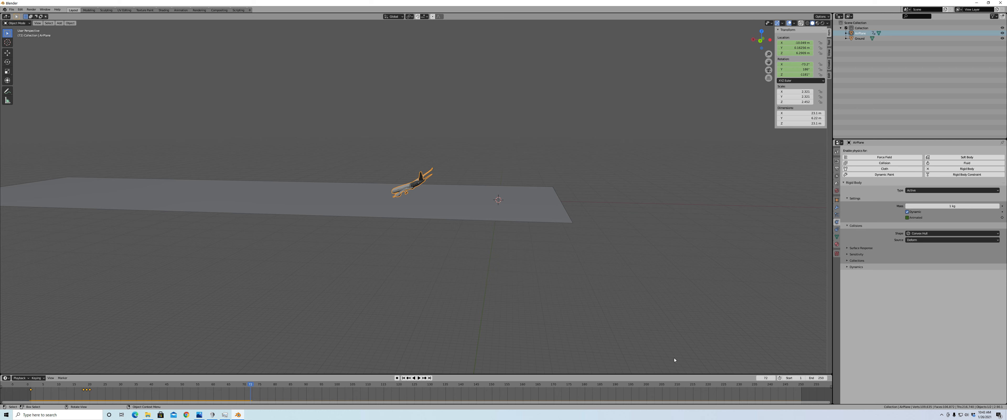
Step: Set the animation's end frame to 100
click(815, 378)
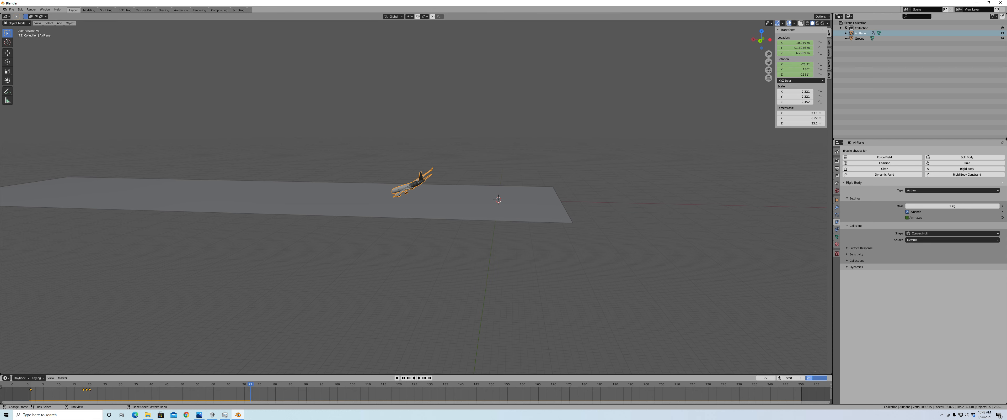
text(100)
key(Return)
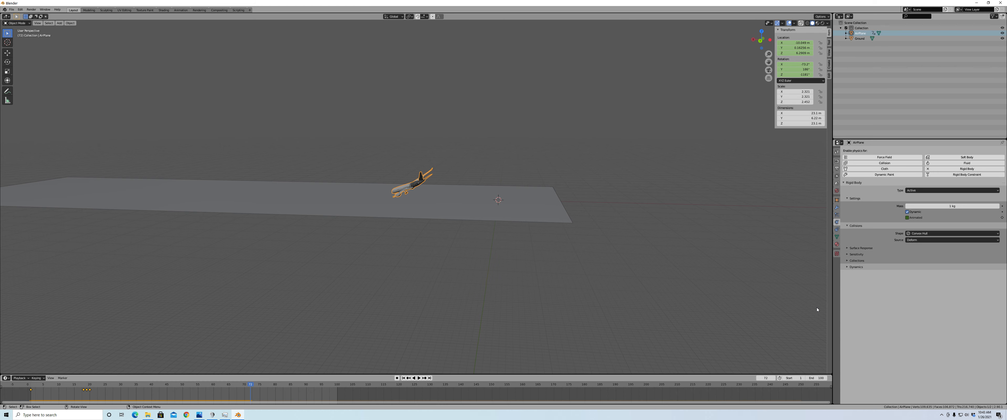
Step: Set the animation's end frame to 150 and play the crash simulation
key(space)
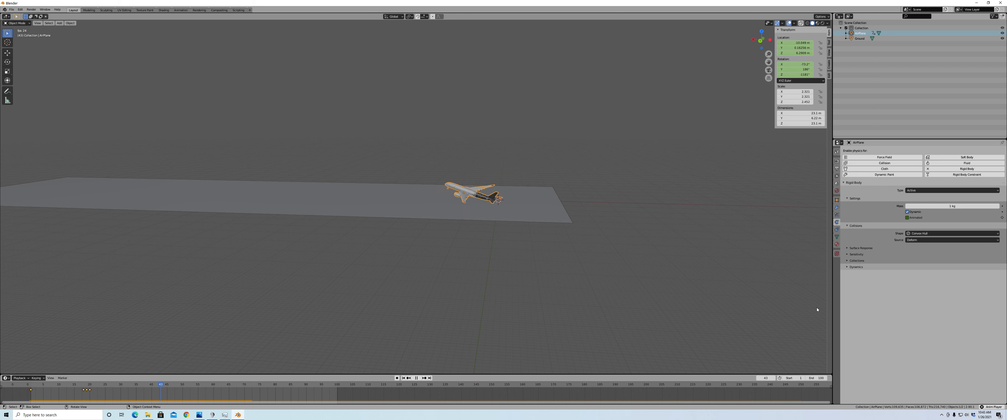
key(space)
click(818, 378)
text(150)
key(Return)
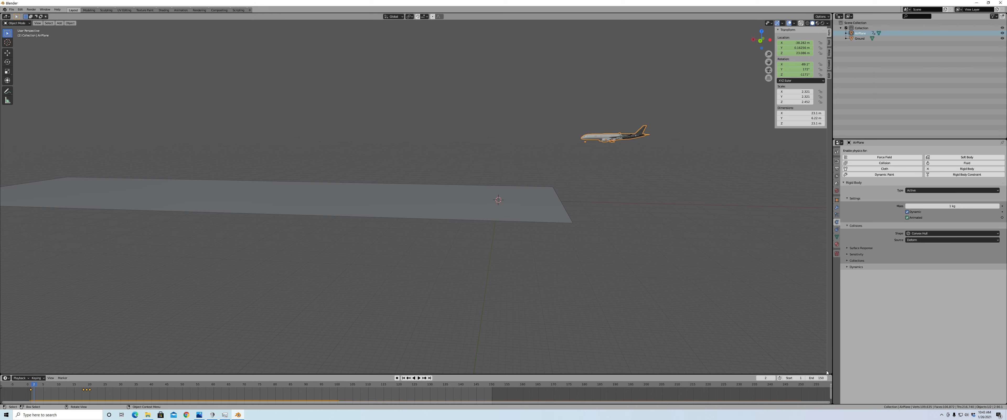
key(space)
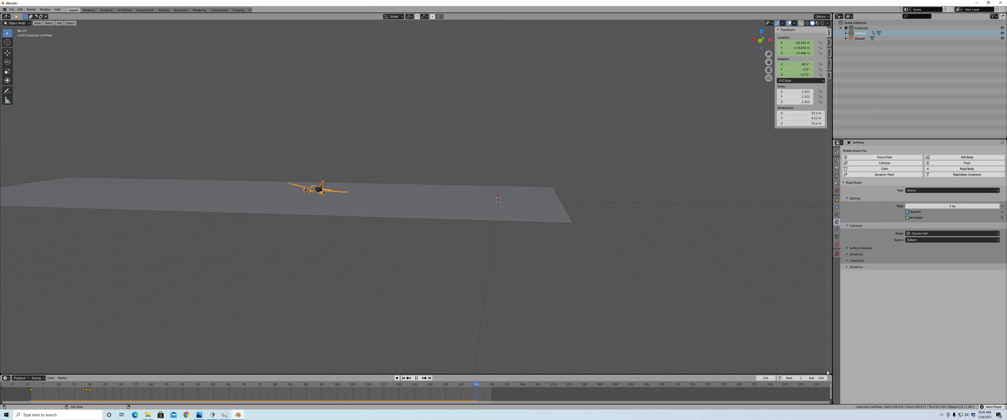
key(space)
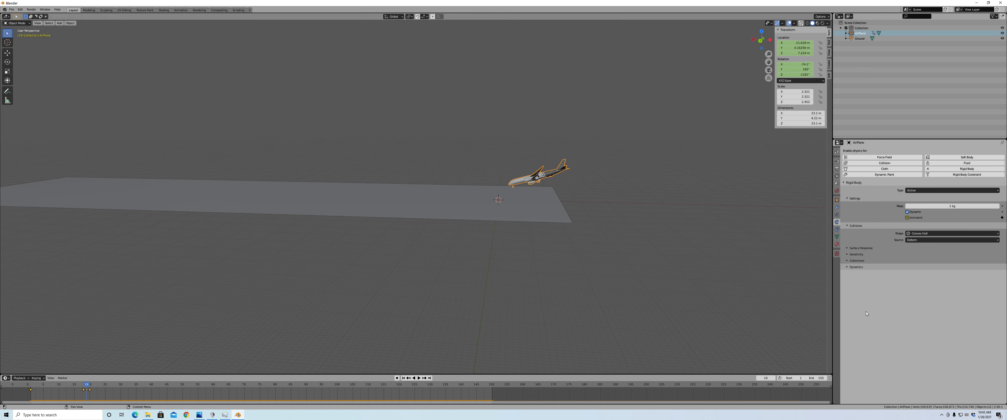
Step: Try a different rigid body friction on the ground plane, and undo the change
click(407, 195)
click(860, 236)
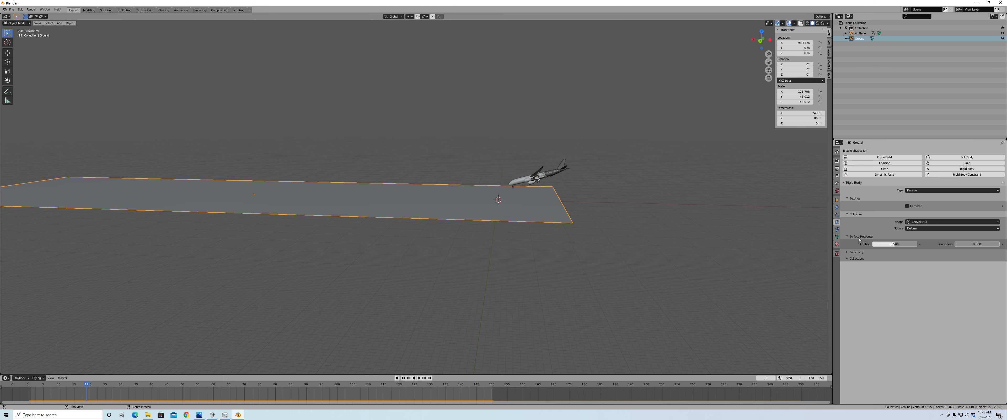
drag(895, 244, 899, 244)
key(ctrl+z)
Step: Return to frame 1 and widen the ground plane along the Y axis to about 103 m
middle_drag(381, 187, 399, 187)
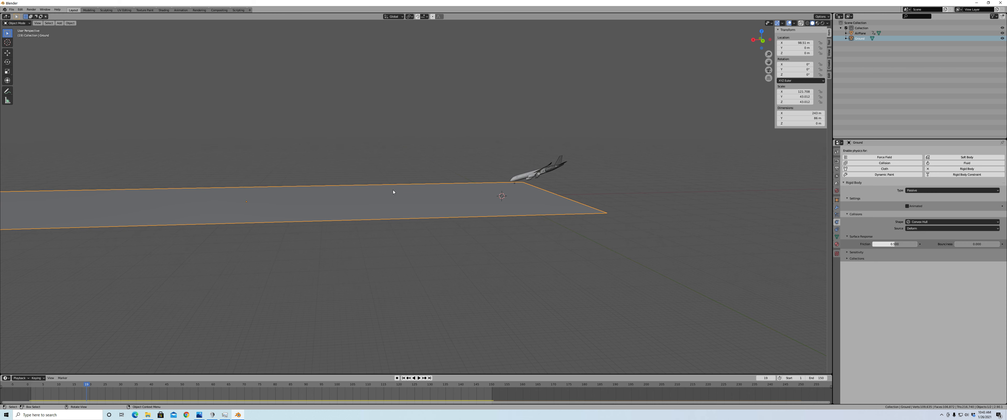
key(shift+Left)
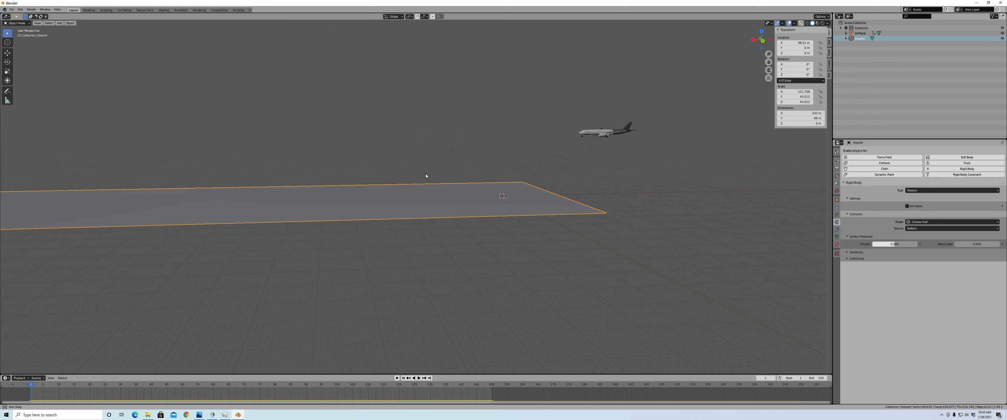
middle_drag(426, 174, 343, 198)
key(KP_7)
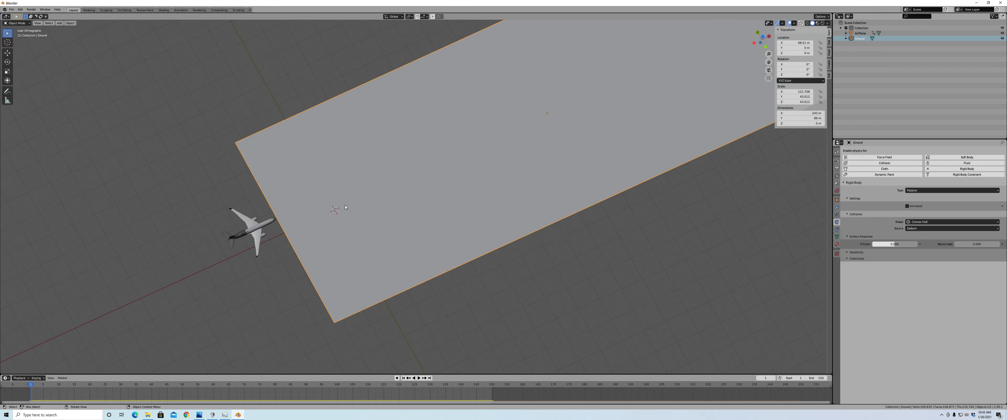
key(s)
key(y)
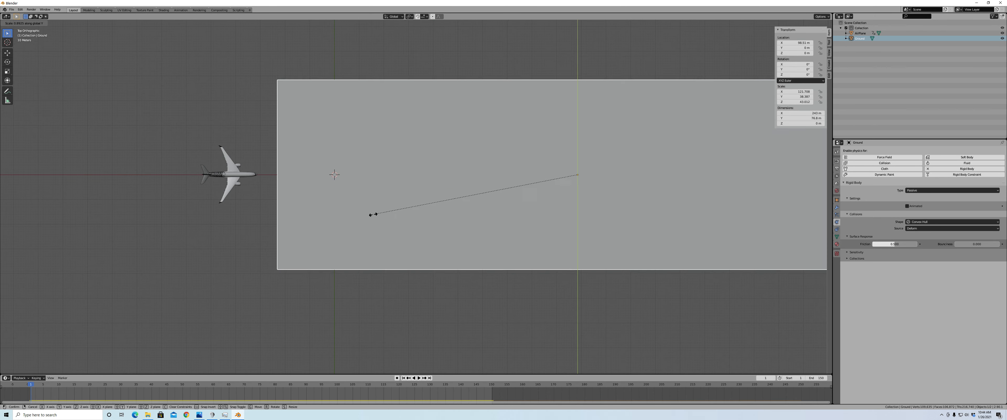
click(294, 193)
Step: Add a Subdivision Surface modifier to the ground plane
middle_drag(295, 194, 624, 176)
scroll(558, 197, down, 4)
scroll(623, 178, up, 2)
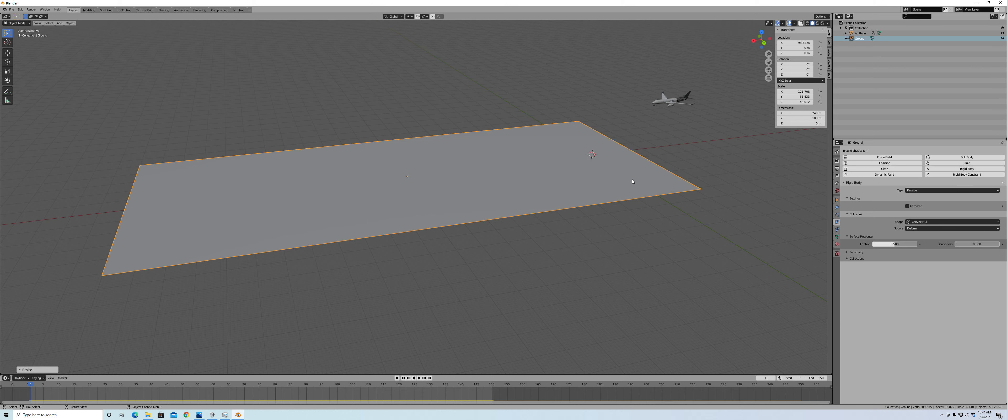
mouse_move(644, 185)
middle_down()
mouse_move(691, 164)
mouse_move(650, 175)
middle_up()
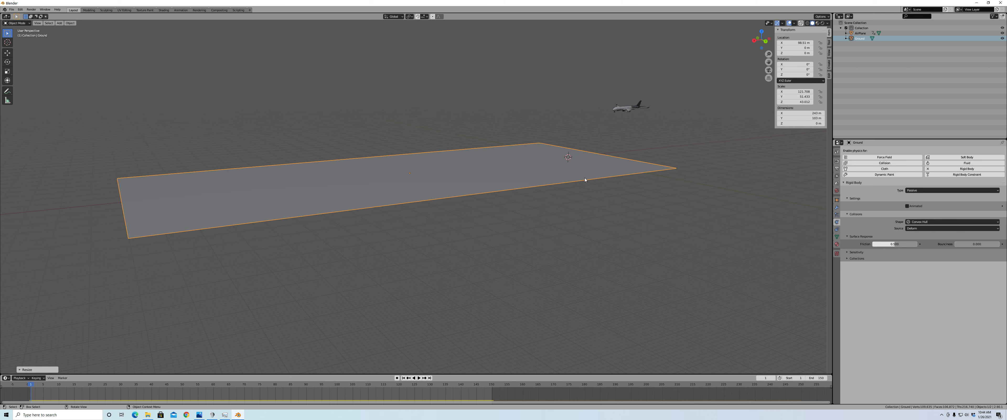
click(837, 208)
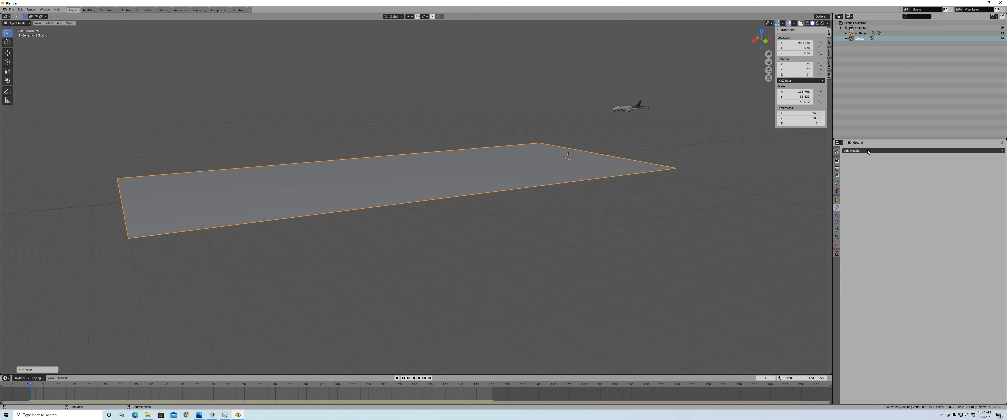
click(892, 151)
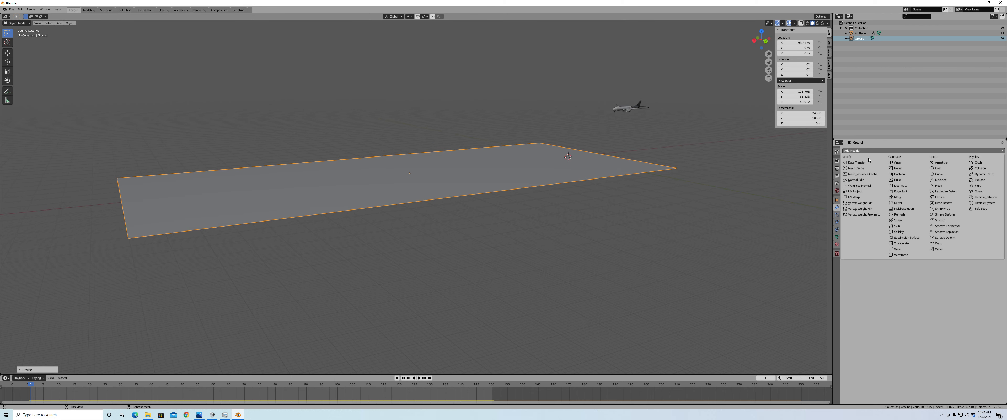
click(897, 238)
middle_drag(499, 158, 592, 181)
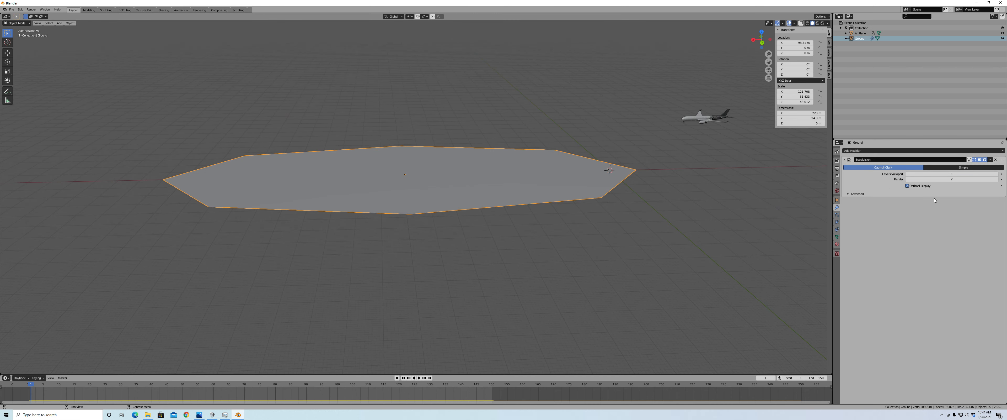
Step: Set the ground's subdivision to Simple with 6 viewport levels, and raise its render levels
drag(938, 174, 985, 173)
drag(946, 179, 977, 179)
drag(946, 178, 981, 179)
click(955, 168)
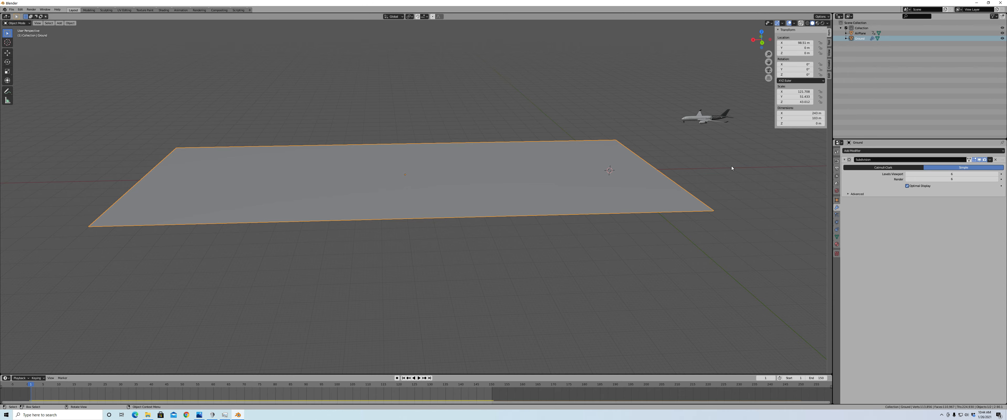
mouse_move(732, 166)
middle_down()
mouse_move(684, 177)
mouse_move(739, 174)
middle_up()
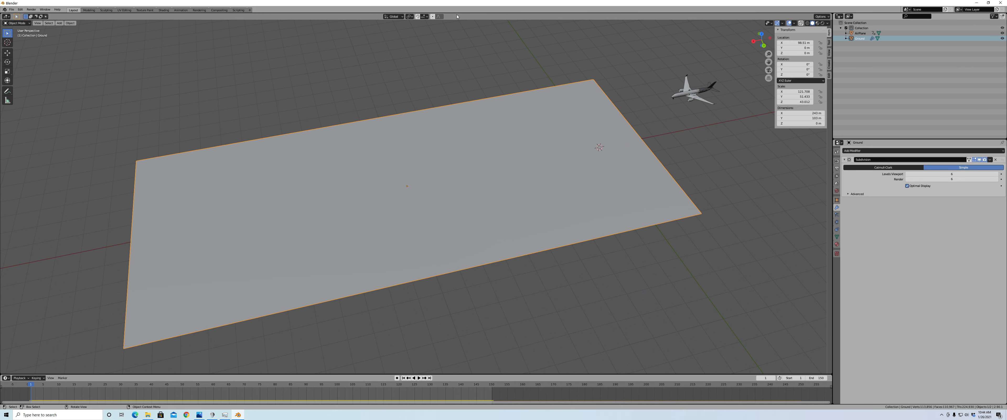
middle_drag(496, 173, 664, 213)
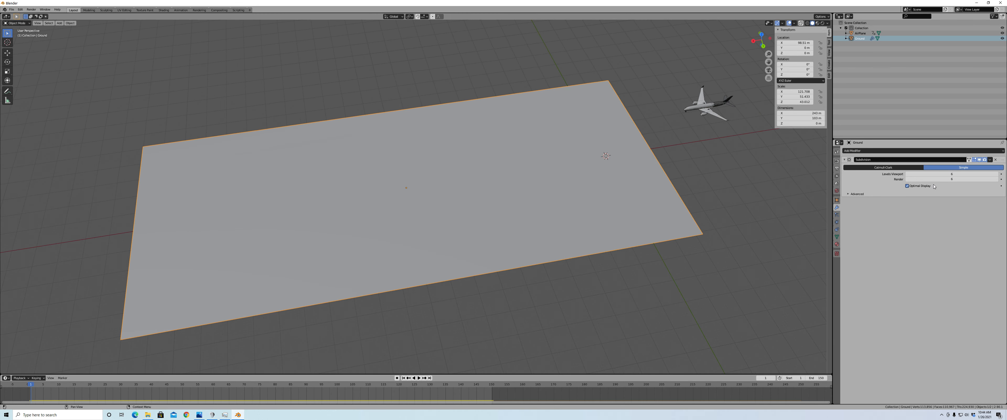
Step: Apply the ground's subdivision modifier and inspect the resulting grid in Edit Mode, returning to Object Mode
key(ctrl+a)
key(Tab)
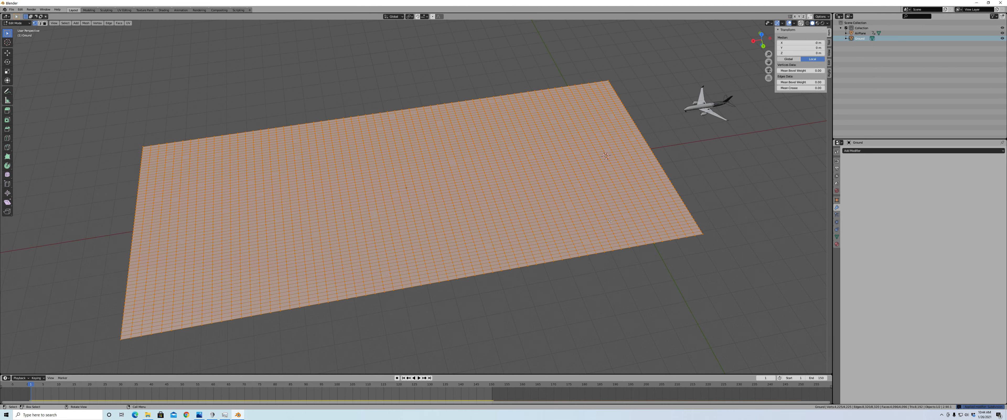
middle_drag(767, 224, 307, 146)
drag(524, 205, 515, 224)
click(541, 81)
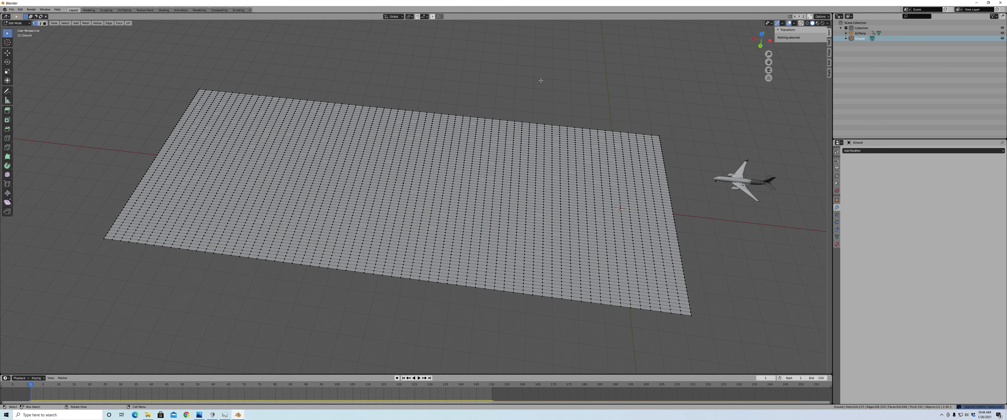
middle_drag(541, 81, 560, 51)
key(Tab)
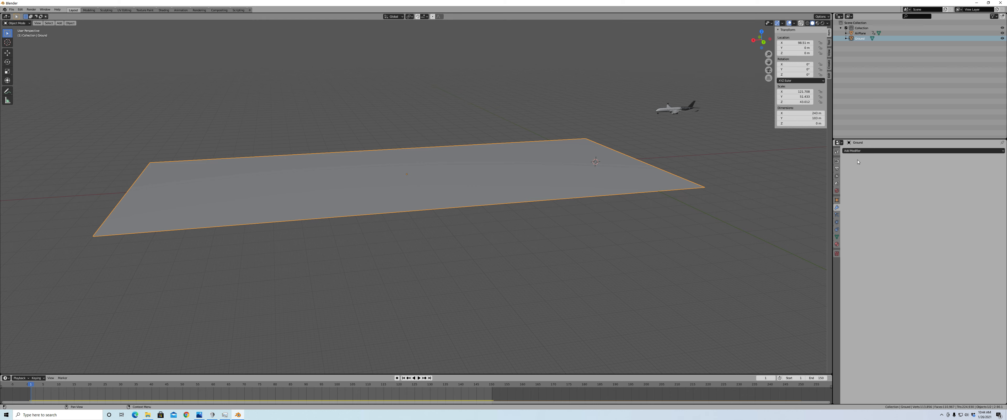
Step: Add a Displace modifier to the ground plane
click(871, 151)
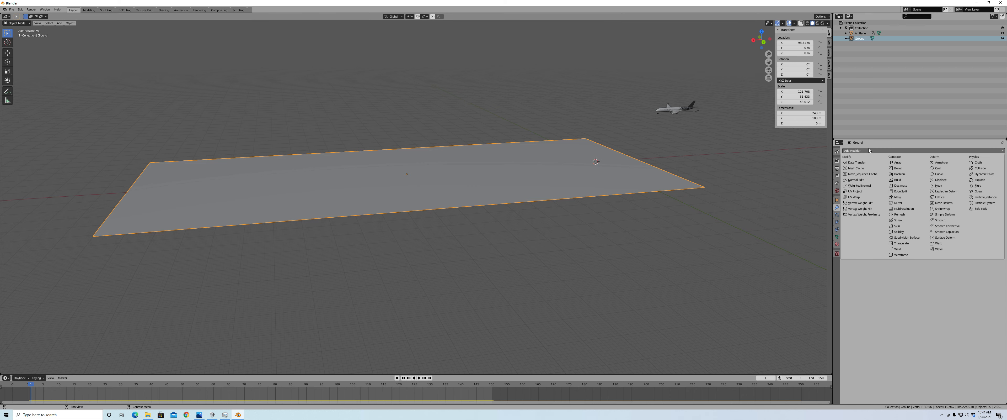
click(954, 179)
middle_drag(703, 220, 646, 207)
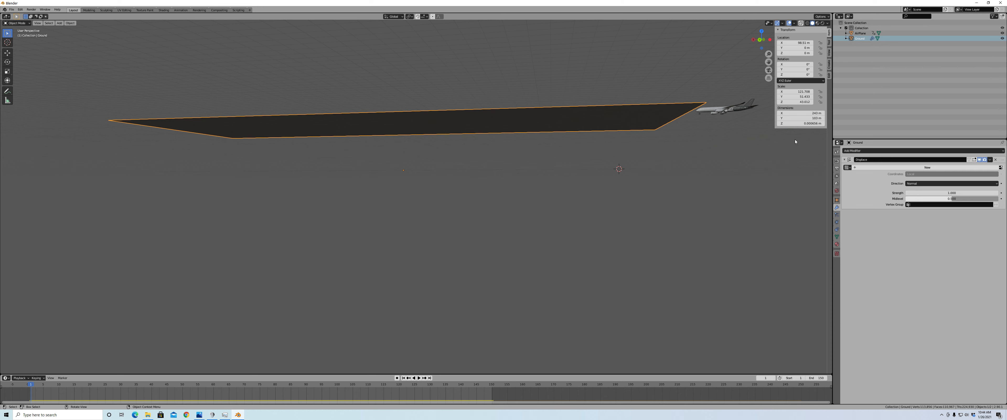
Step: Create a new texture for the ground's displacement and set its type to Clouds
click(837, 253)
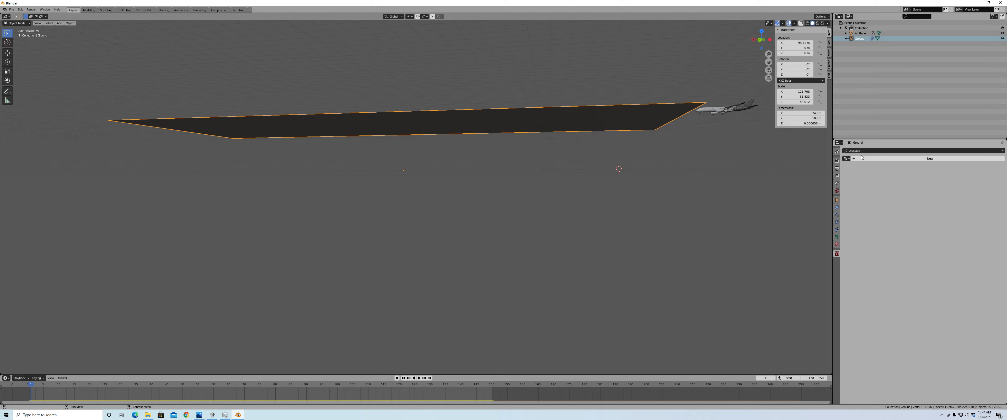
click(871, 159)
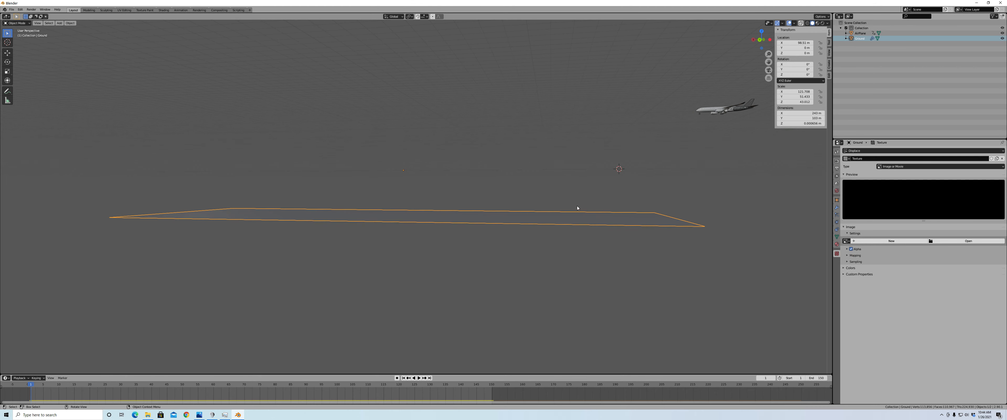
click(893, 167)
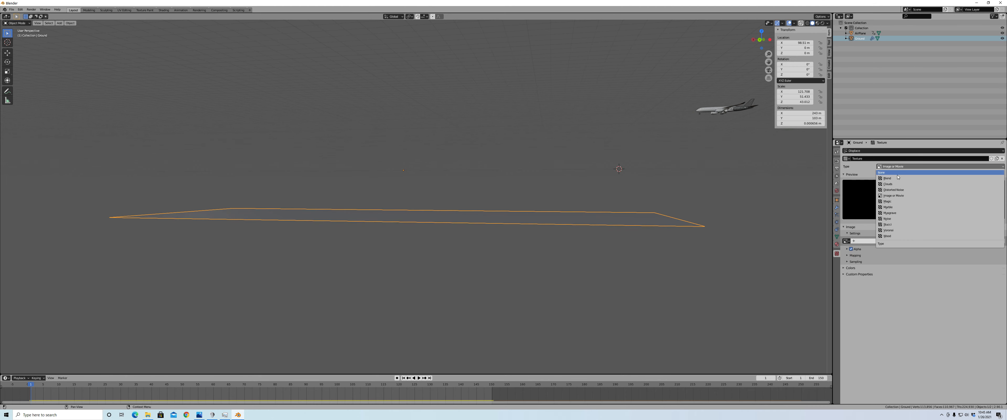
click(887, 184)
middle_drag(582, 236, 608, 238)
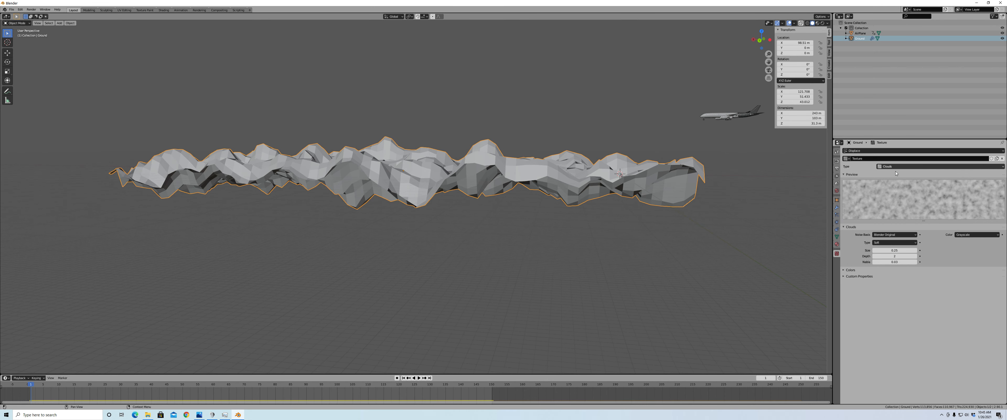
Step: Lower the ground's displacement strength to about 0.120
click(838, 207)
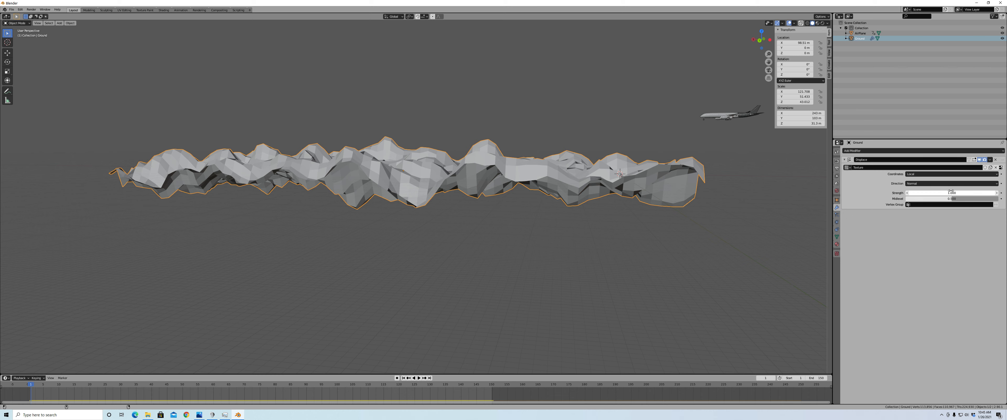
drag(973, 191, 940, 192)
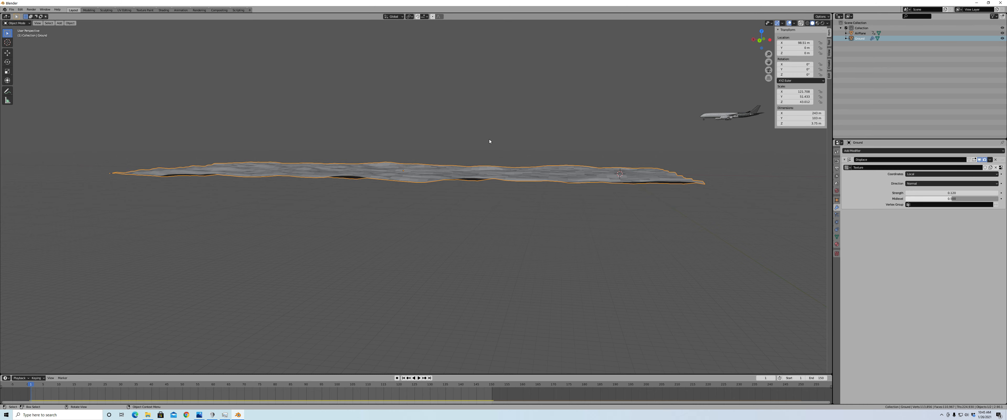
mouse_move(946, 192)
mouse_down()
mouse_move(995, 192)
mouse_move(966, 193)
mouse_up()
key(Escape)
Step: Set the Clouds texture's size to 0.87 and its depth to 1
middle_drag(557, 206, 689, 192)
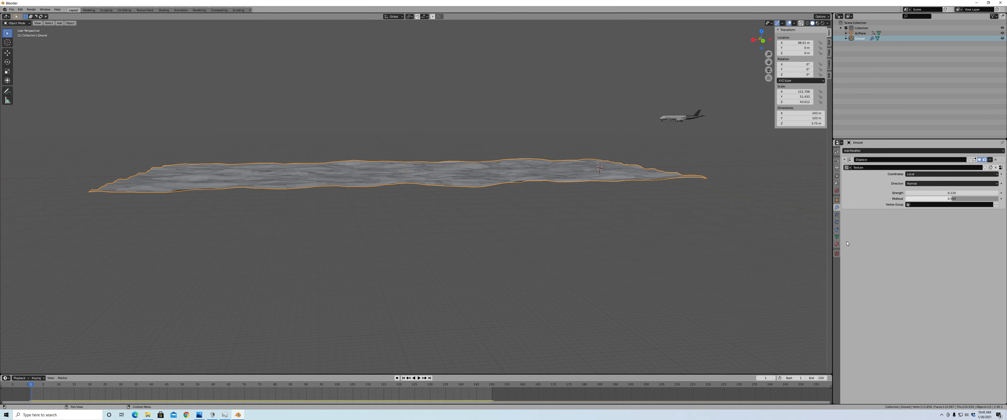
middle_drag(585, 192, 596, 194)
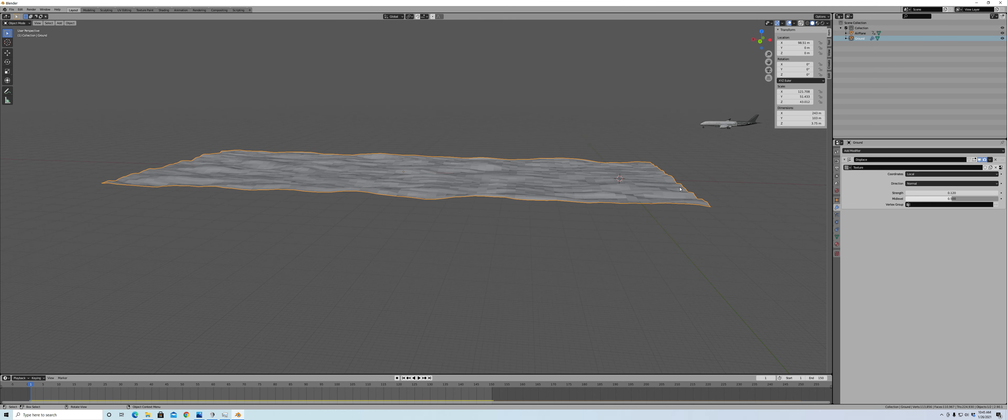
click(837, 253)
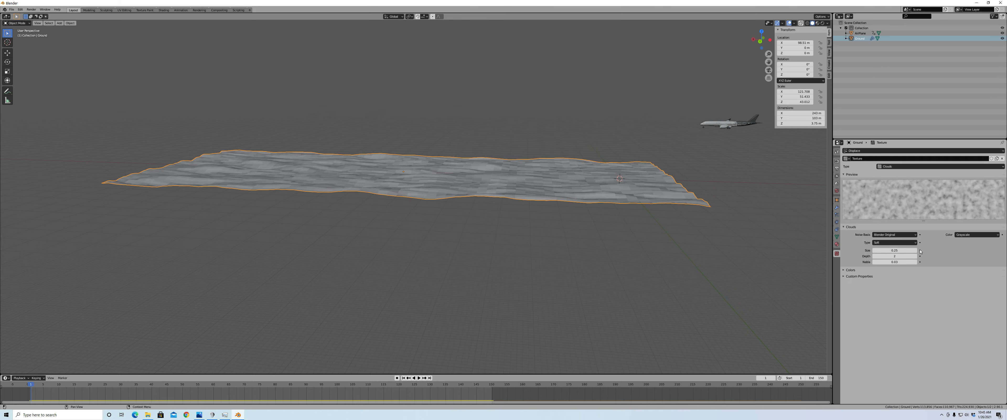
drag(898, 250, 928, 250)
middle_drag(795, 251, 800, 236)
drag(895, 256, 894, 256)
middle_drag(581, 216, 812, 201)
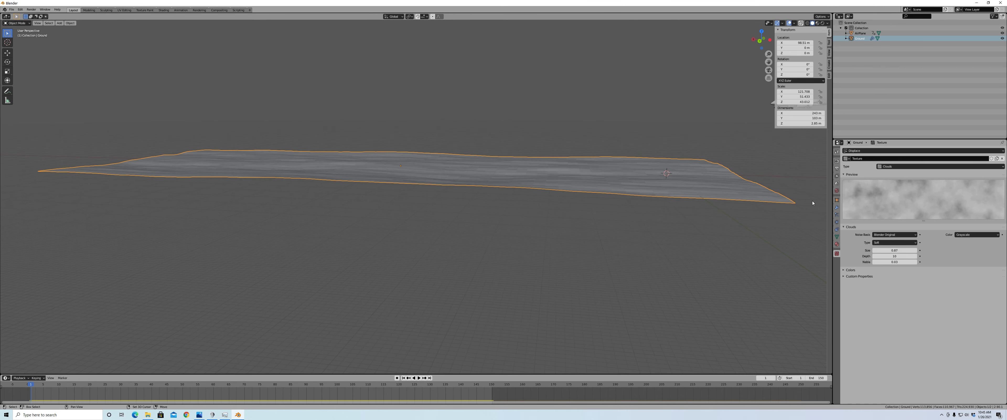
drag(900, 257, 895, 262)
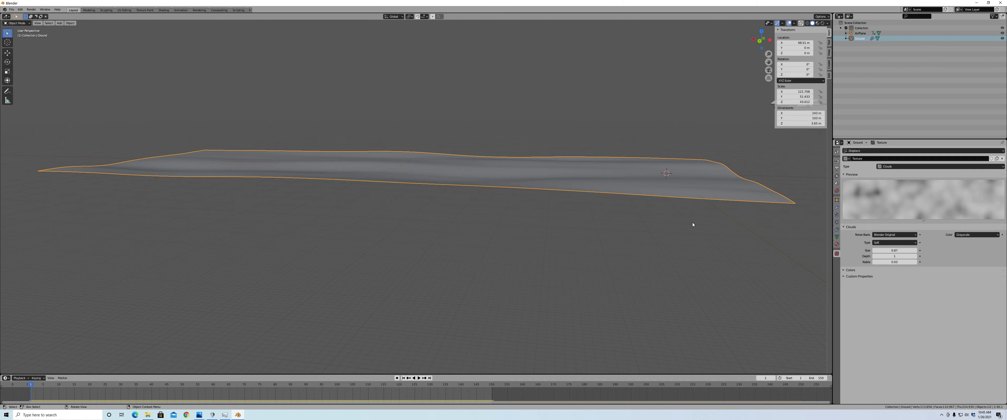
Step: Apply smooth shading to the displaced ground
middle_drag(692, 222, 508, 180)
right_click(481, 169)
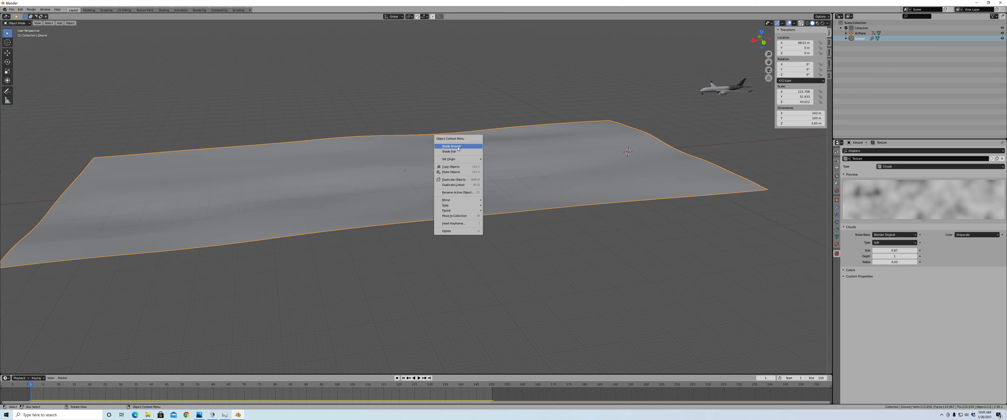
middle_drag(617, 186, 596, 170)
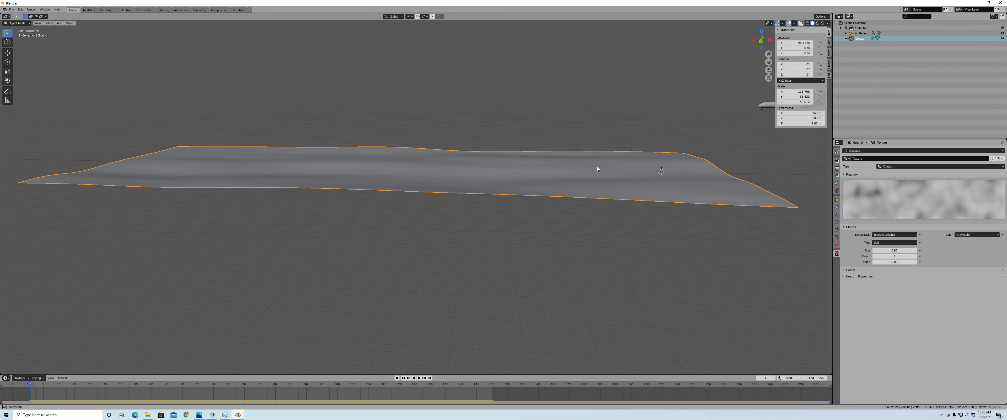
Step: Play the crash animation over the smoothed, displaced ground, stop it, and return to the first frame
key(space)
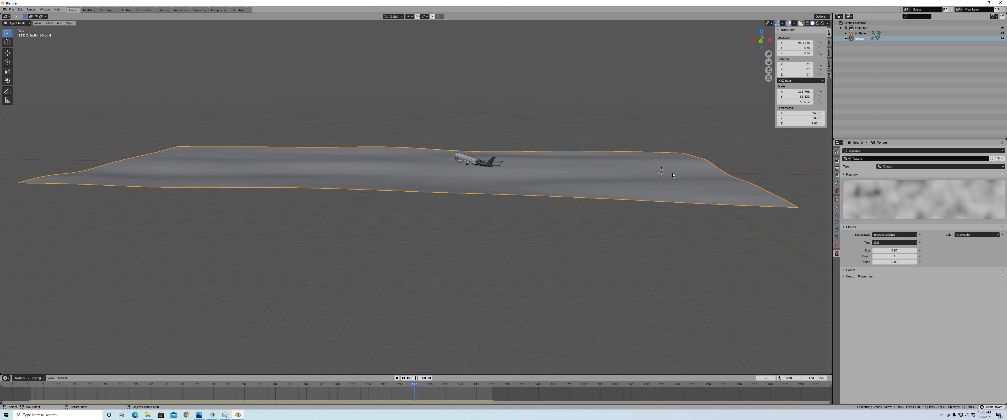
key(space)
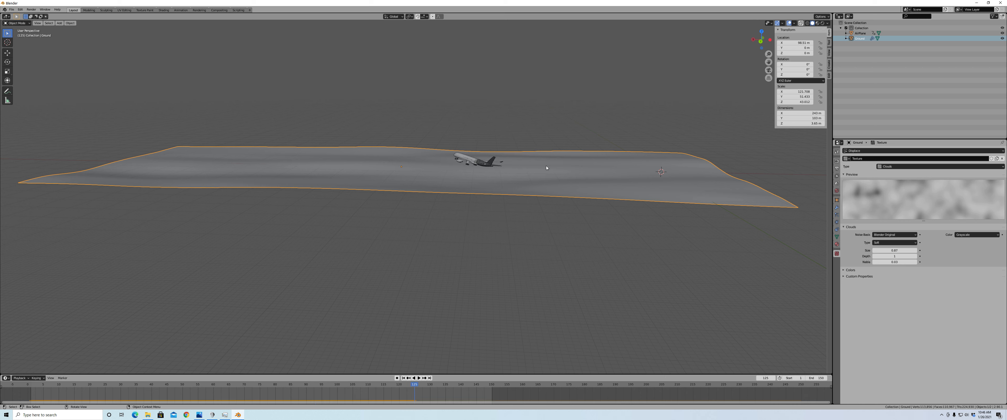
key(shift+Left)
middle_drag(605, 158, 613, 160)
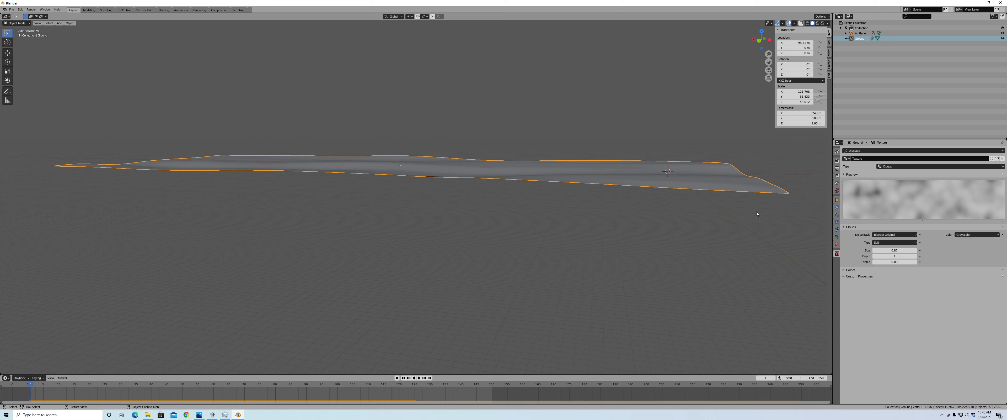
Step: Set the ground's rigid body collision shape to Mesh, keeping the ground selected
click(837, 221)
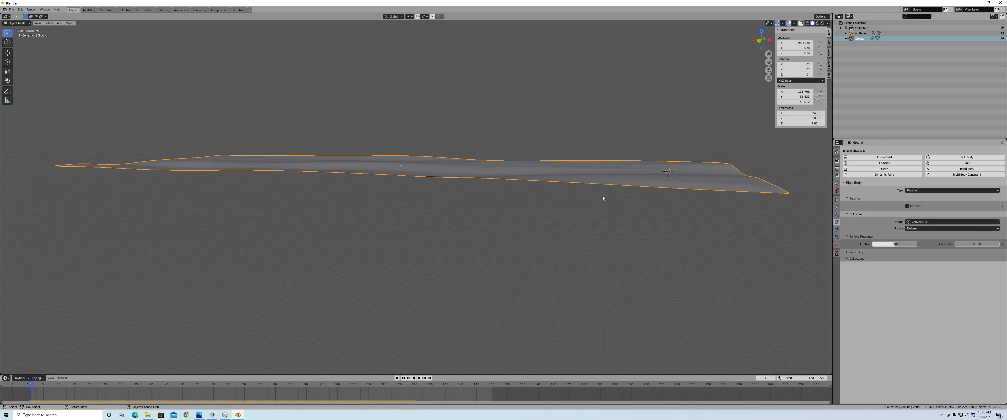
click(924, 223)
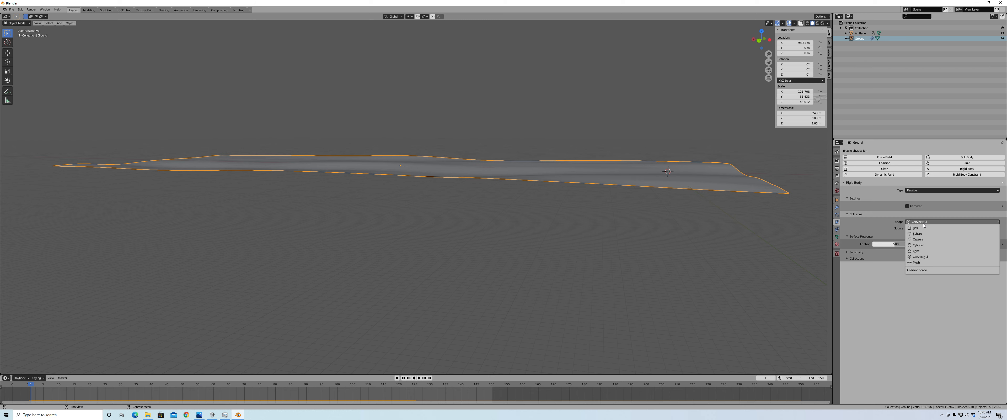
click(919, 262)
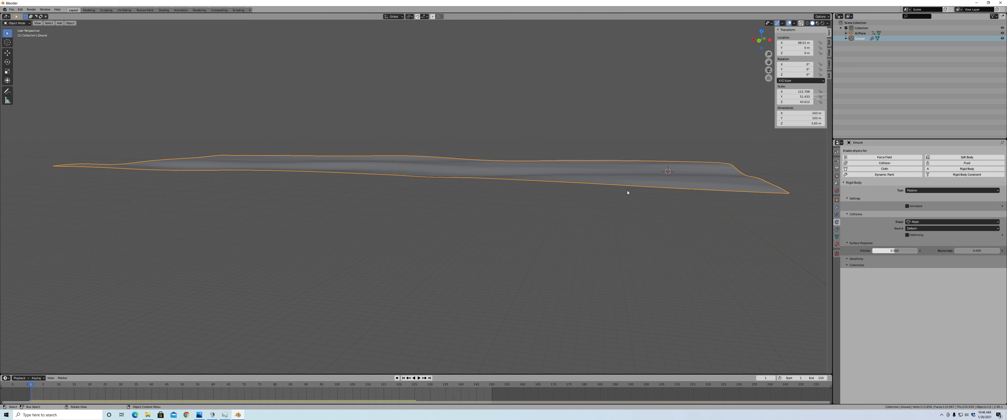
click(671, 239)
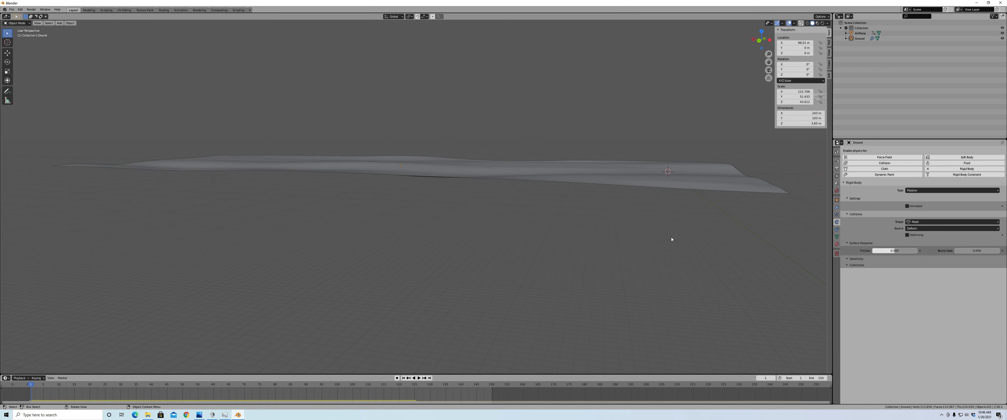
click(641, 180)
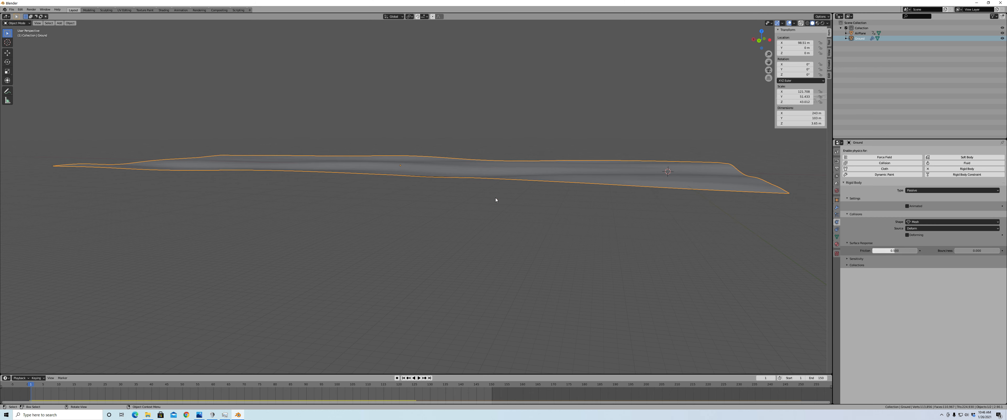
Step: Replay the crash from a low side view to check the airplane's contact with the mesh-collision ground, and rewind to the first frame
middle_drag(673, 226, 701, 216)
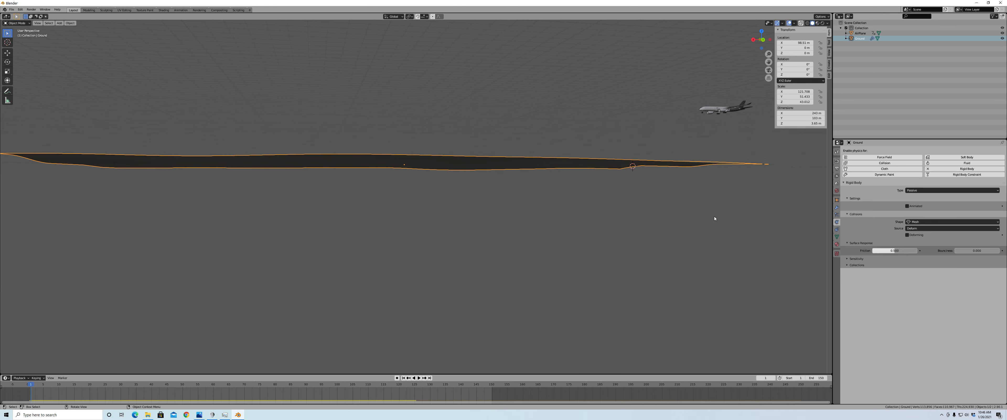
key(space)
middle_drag(697, 212, 567, 190)
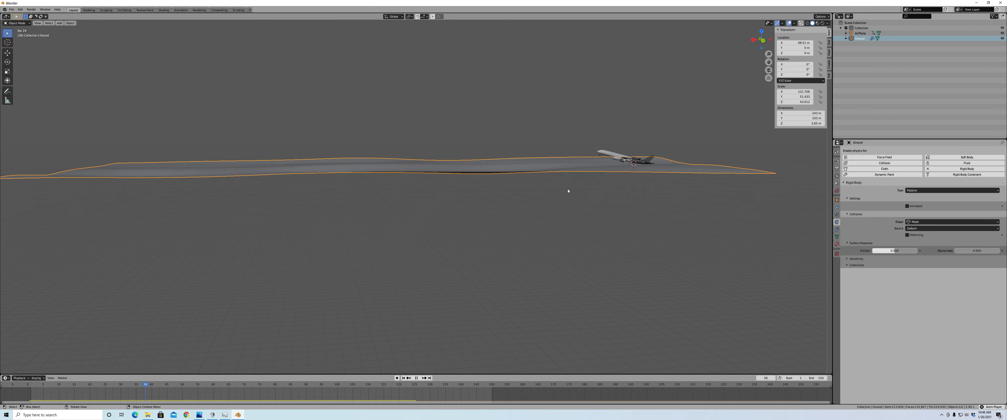
mouse_move(590, 154)
middle_down()
mouse_move(548, 164)
mouse_move(597, 151)
middle_up()
key(space)
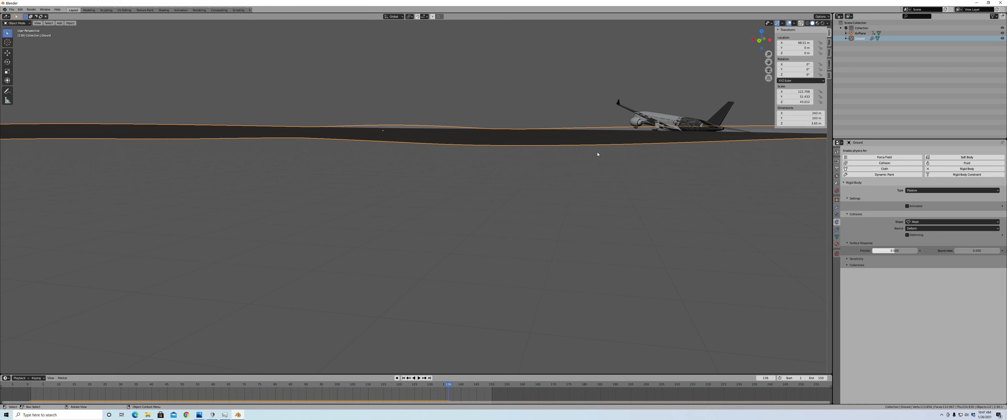
key(shift+Left)
mouse_move(609, 151)
middle_down()
mouse_move(591, 156)
mouse_move(622, 155)
mouse_move(617, 161)
mouse_move(661, 173)
mouse_move(724, 163)
mouse_move(608, 164)
middle_up()
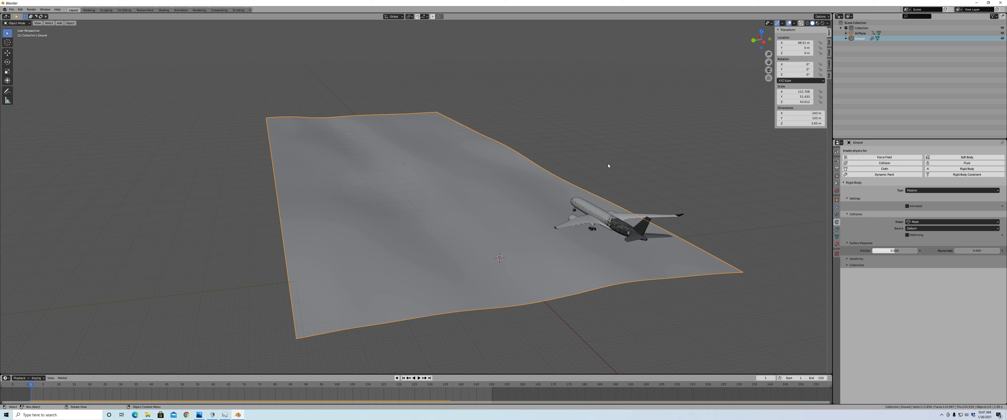
Step: Select the airplane above the ground with its rigid body settings shown
click(603, 221)
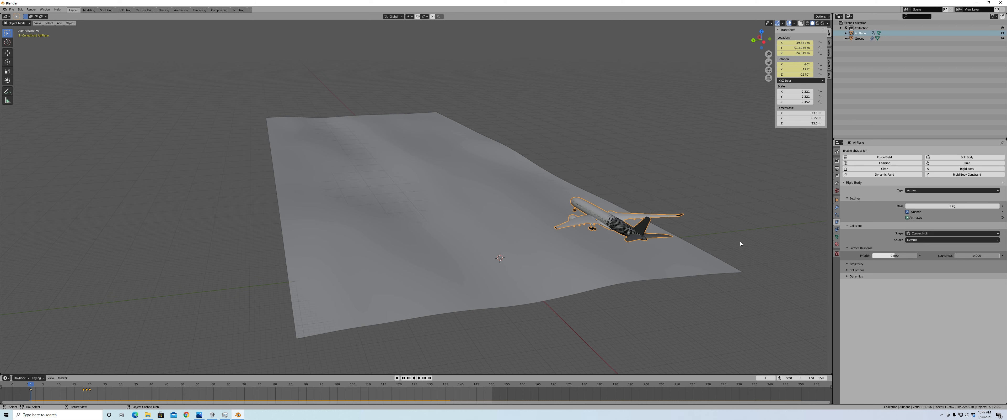